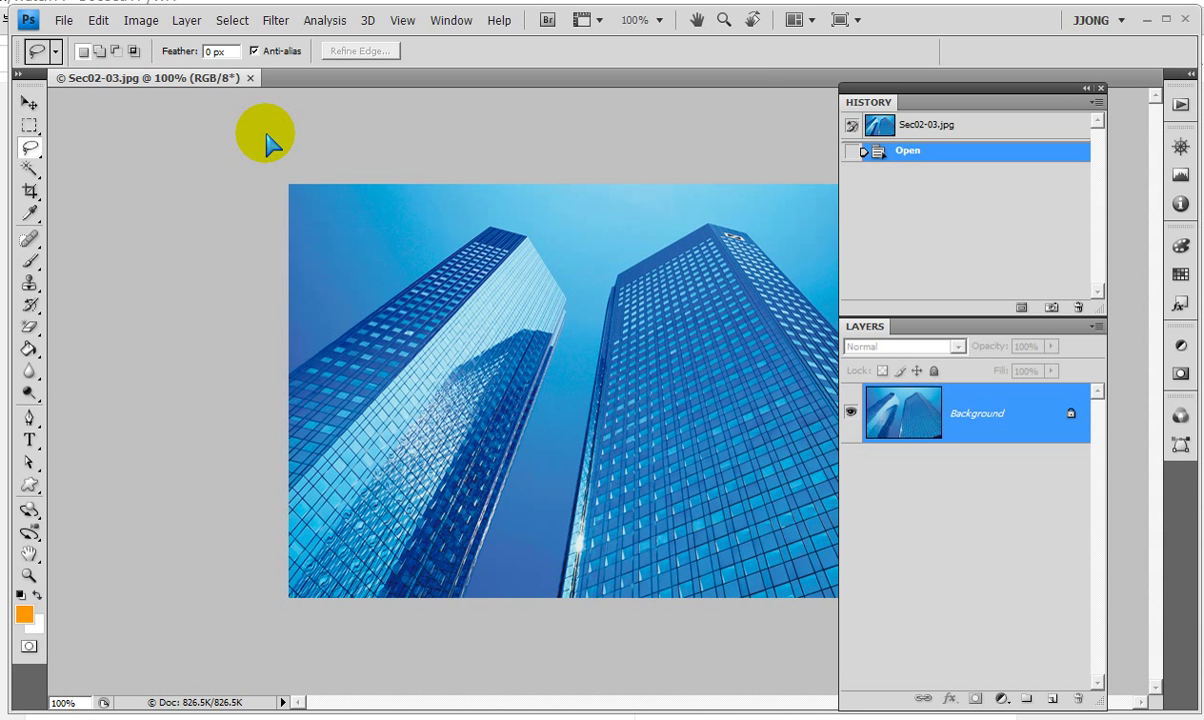
Step: Float Sec02-03.jpg in its own enlarged window and bring up the Lasso tool variants
click(403, 474)
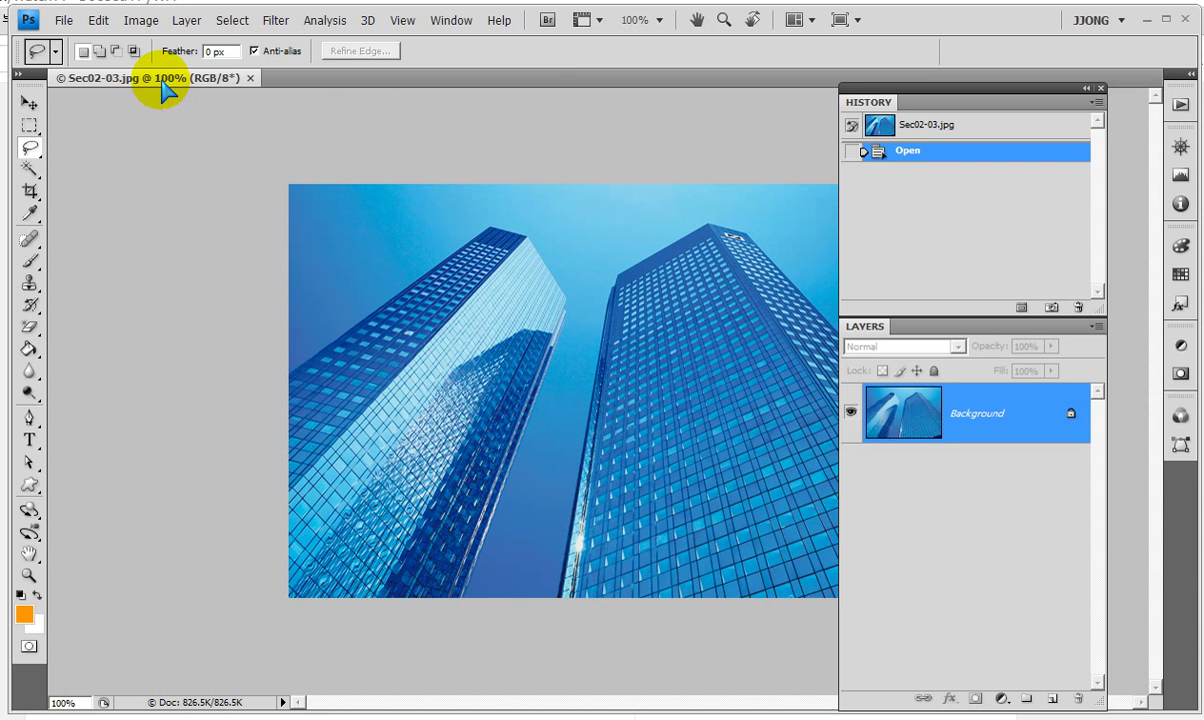
drag(162, 82, 180, 95)
drag(694, 532, 774, 582)
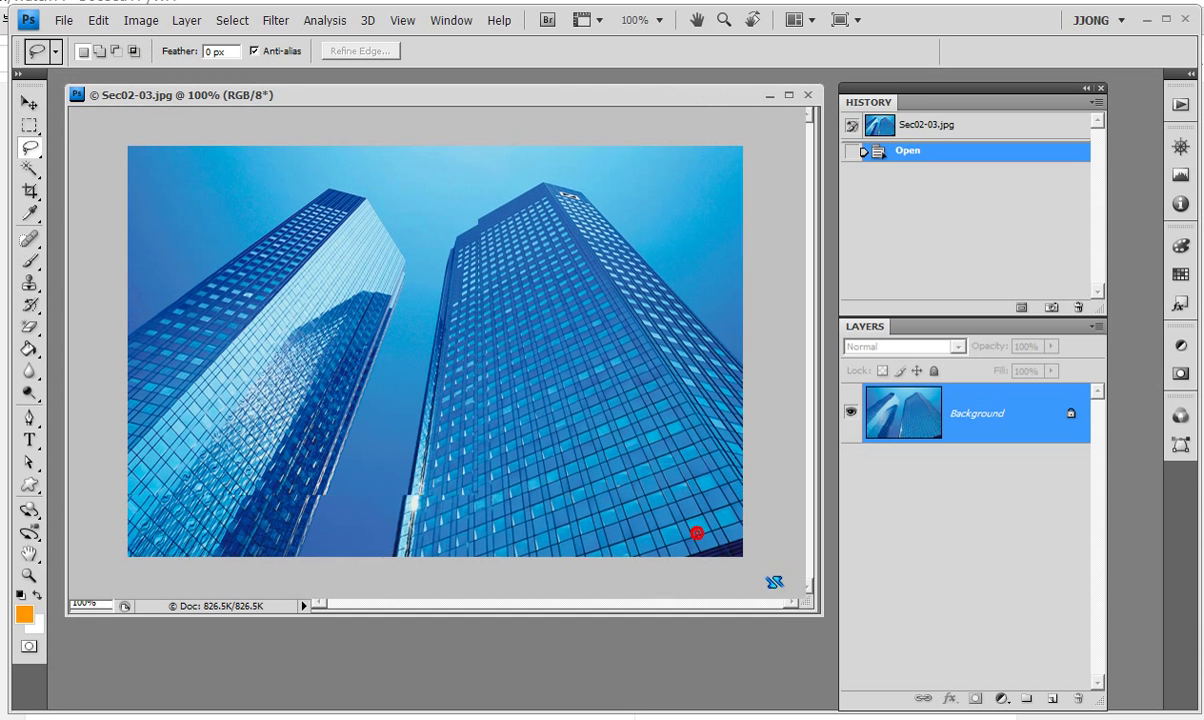
click(30, 152)
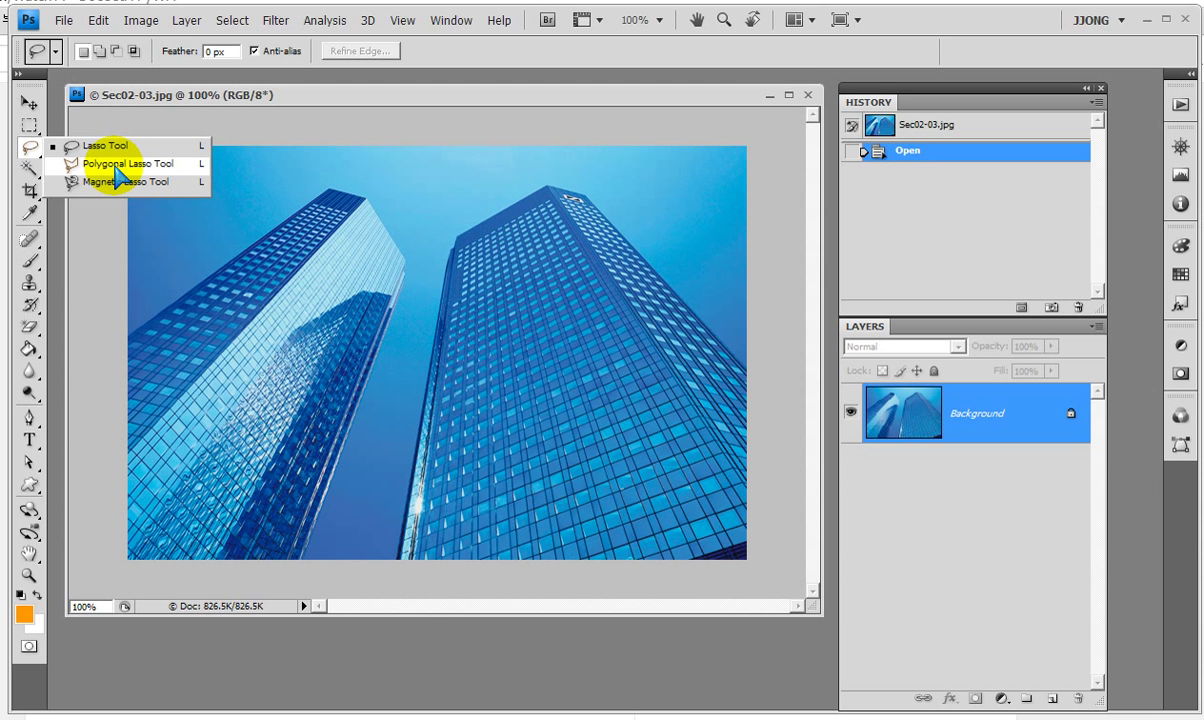
Step: Switch to the Polygonal Lasso Tool and enlarge the photo window around the image
click(118, 168)
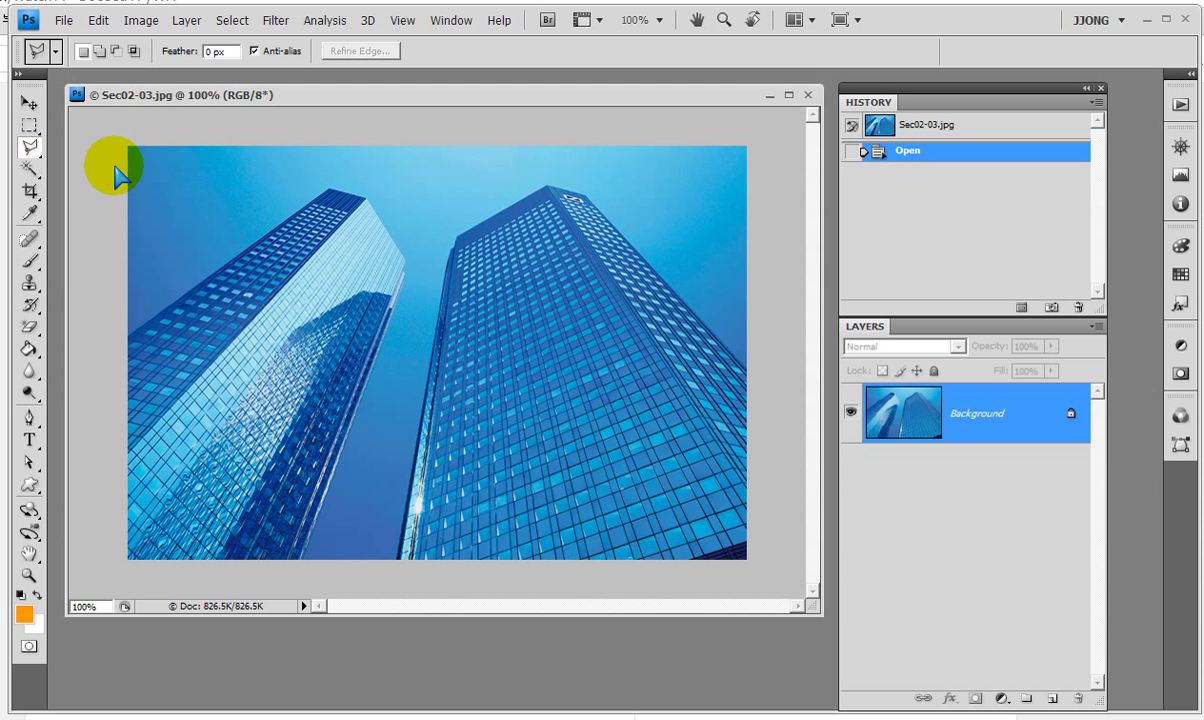
click(838, 308)
drag(820, 610, 836, 616)
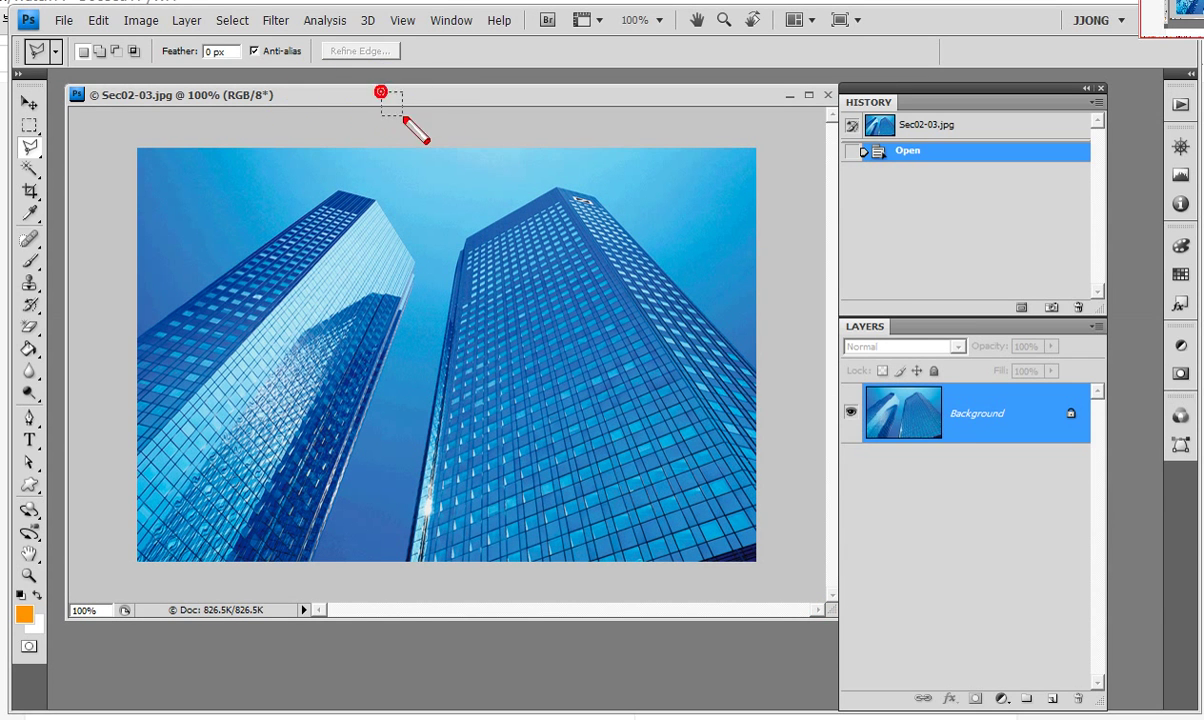
drag(349, 72, 467, 133)
drag(95, 250, 45, 343)
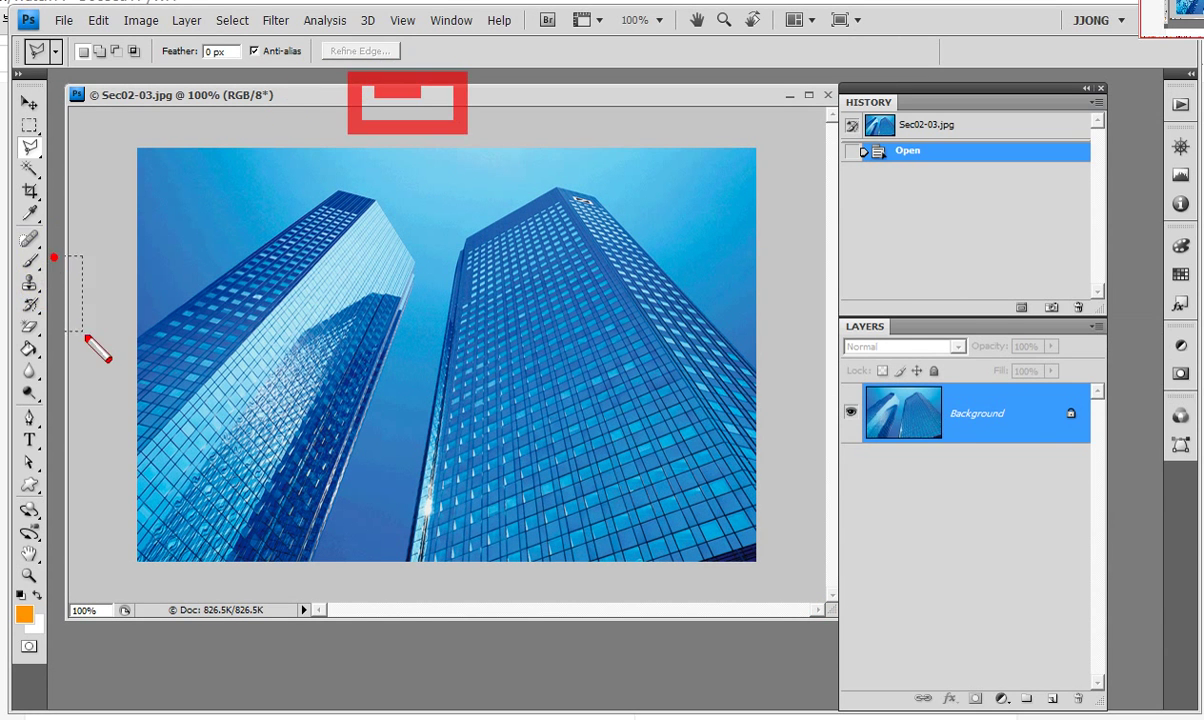
drag(765, 300, 836, 400)
drag(401, 573, 520, 624)
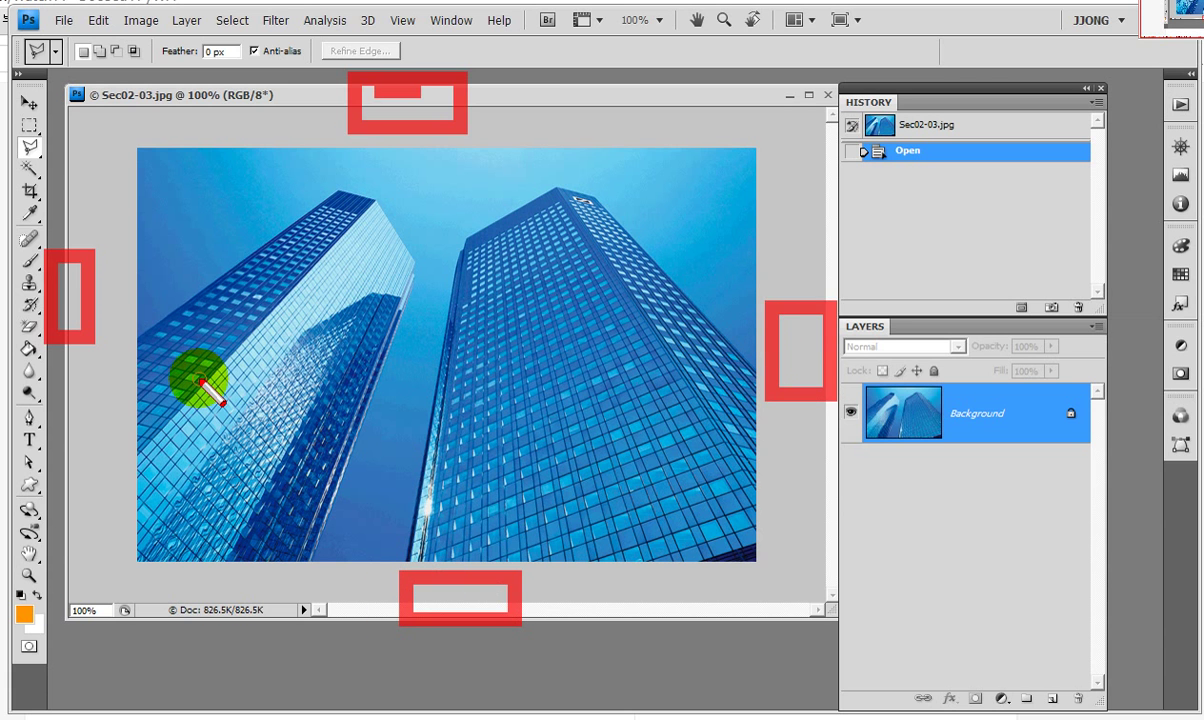
key(Escape)
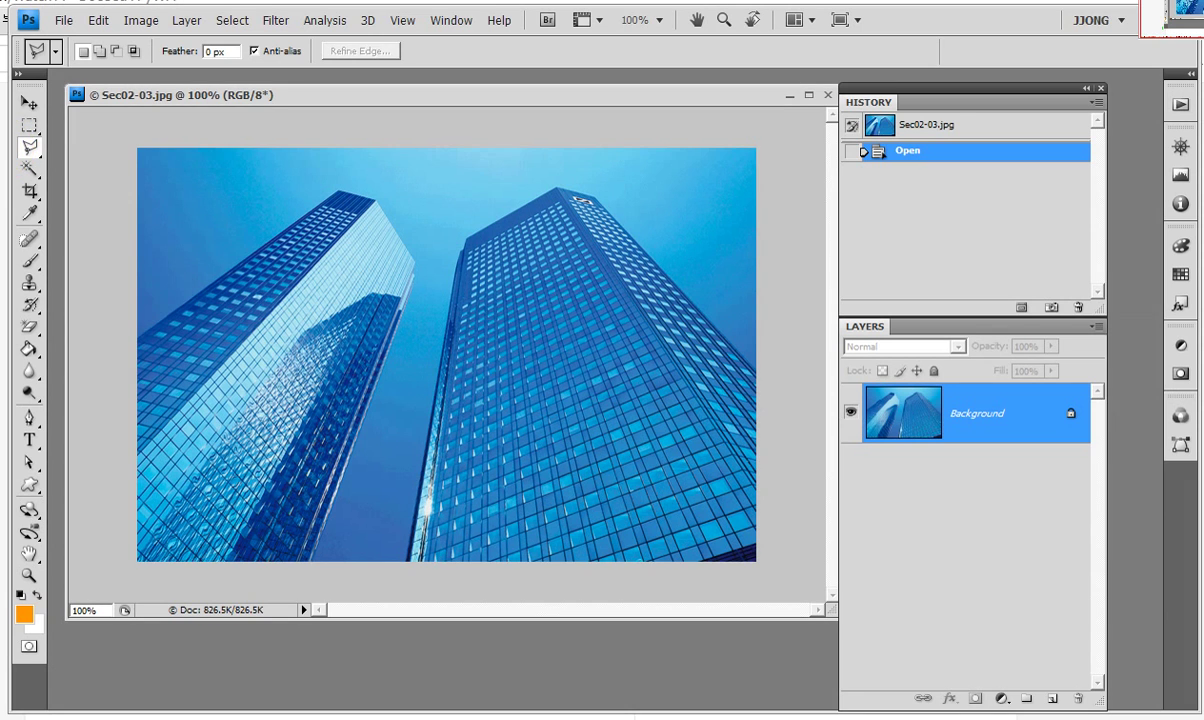
Step: Sketch a trial outline around the left building's top and along the photo's top edge
drag(103, 130, 99, 362)
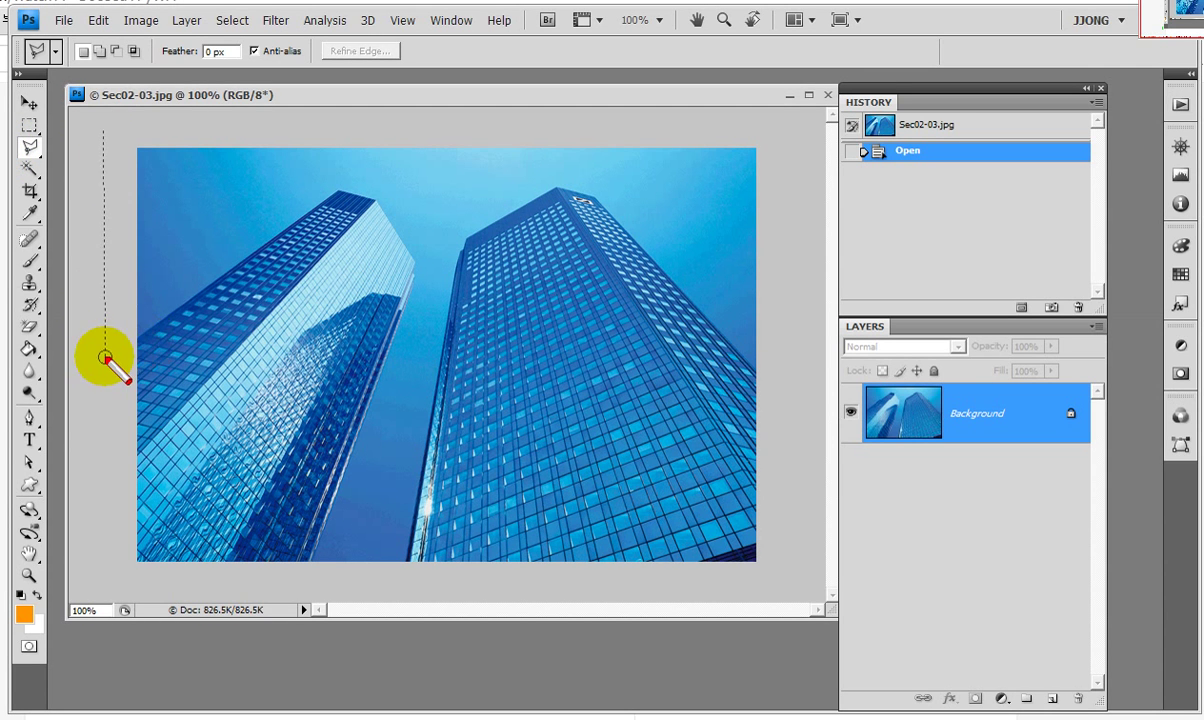
click(312, 222)
click(347, 182)
click(369, 200)
click(410, 272)
click(98, 121)
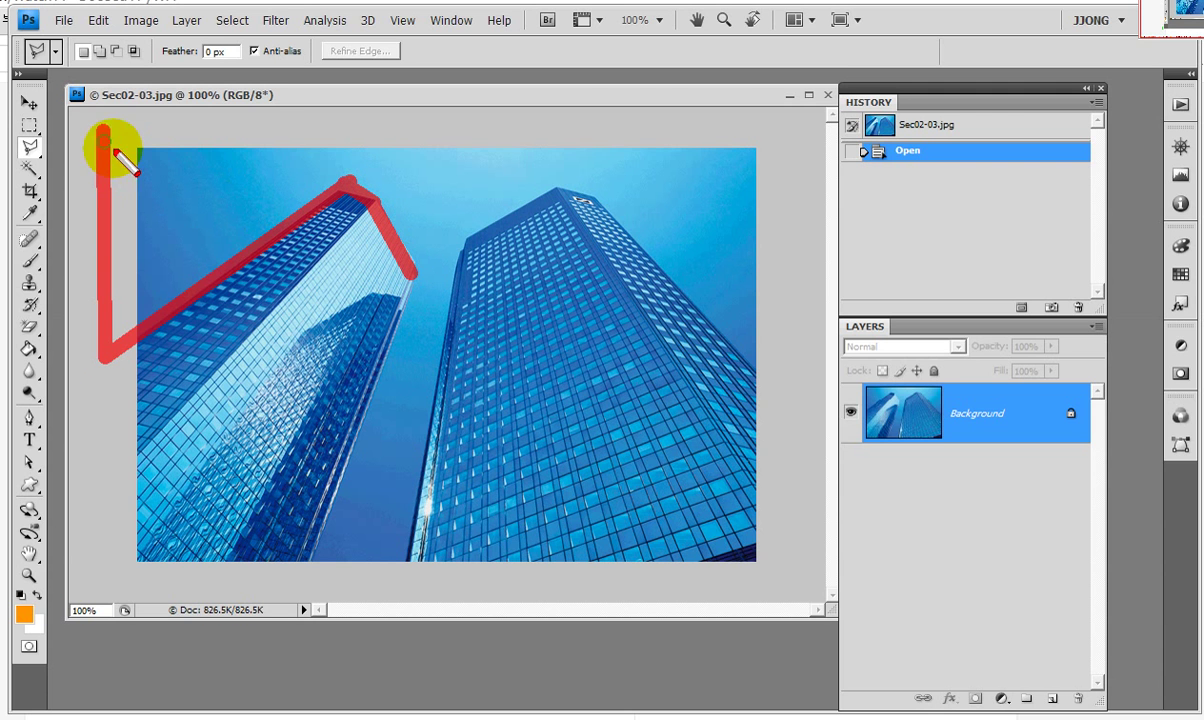
click(761, 121)
Step: Continue the trial outline around the right building's top and below between both buildings
click(805, 345)
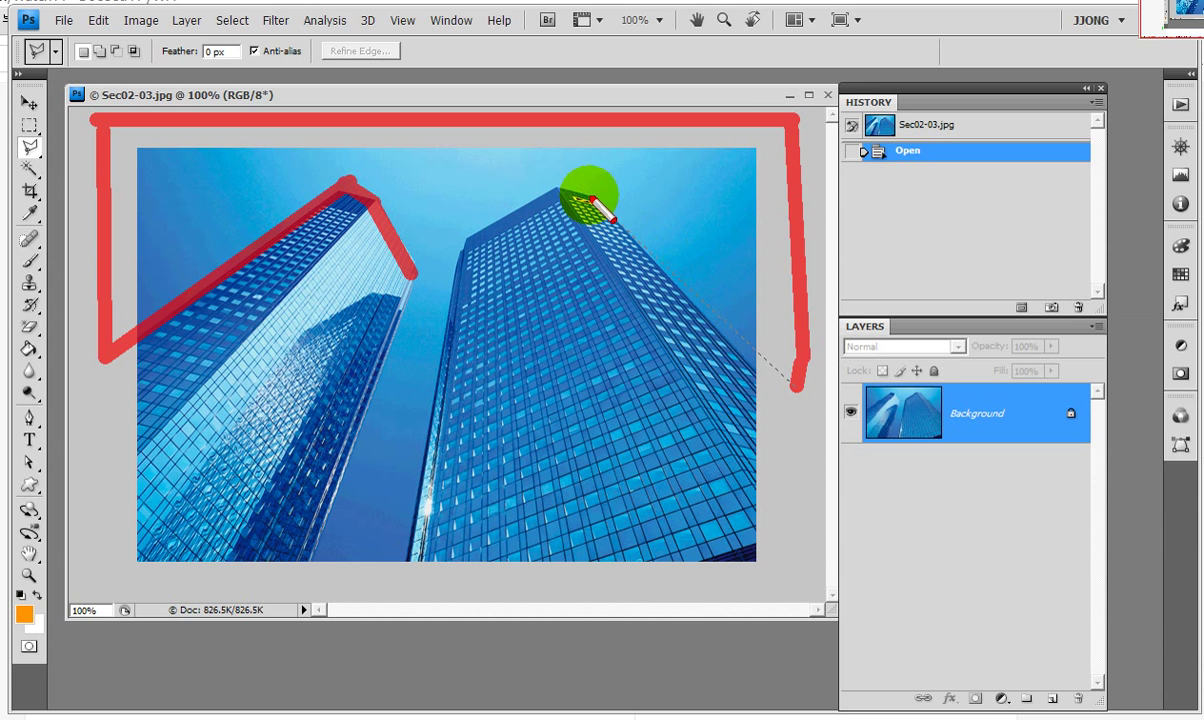
click(588, 195)
click(461, 242)
click(410, 542)
click(412, 590)
click(288, 588)
click(304, 558)
click(412, 272)
click(105, 535)
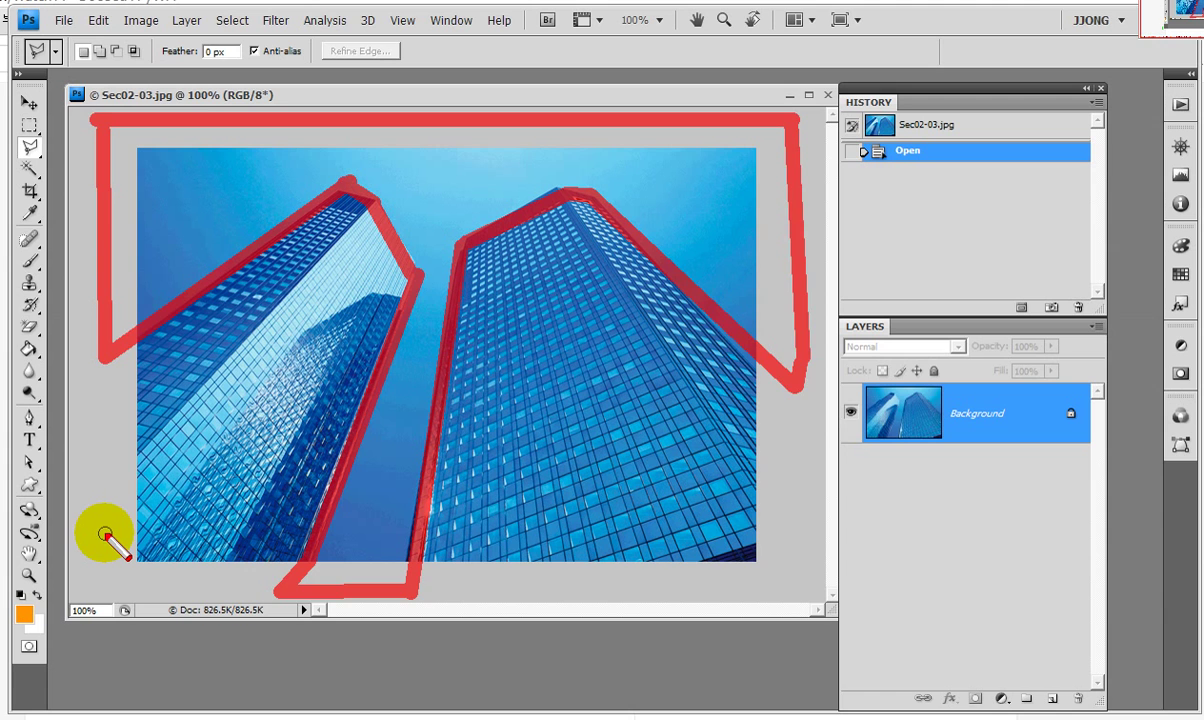
Step: Trace the sky outline down the photo's left side and around the left building to its base
click(107, 139)
click(107, 363)
click(137, 335)
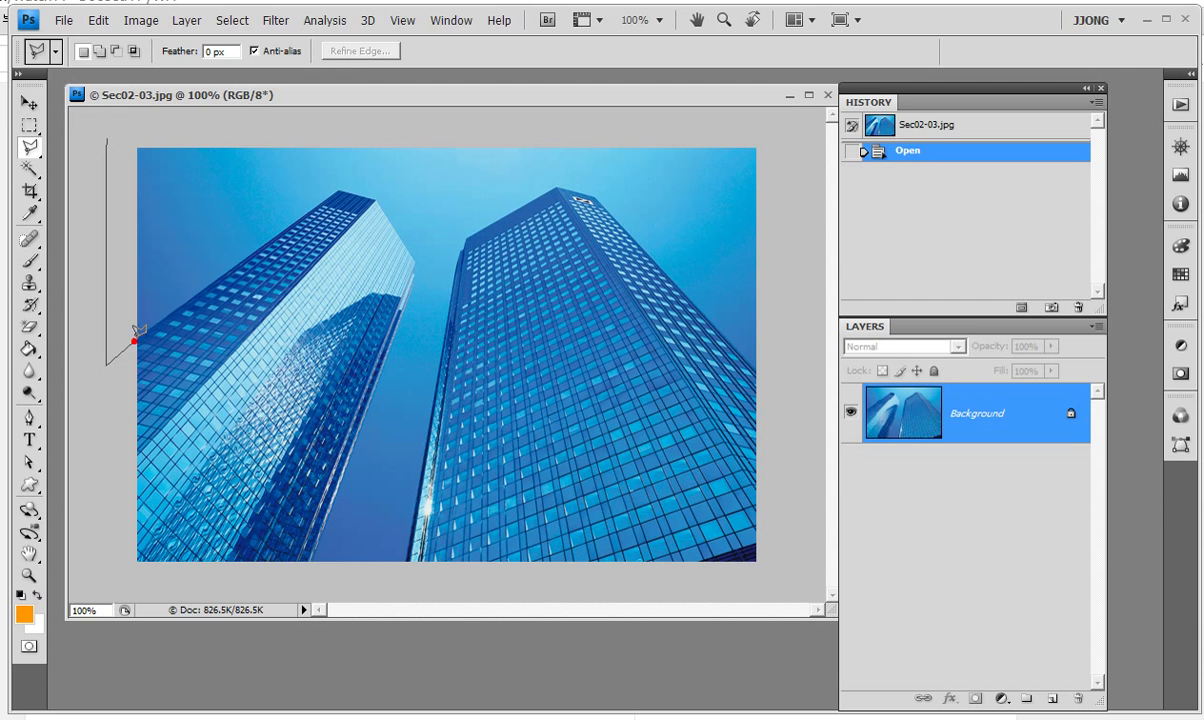
click(340, 188)
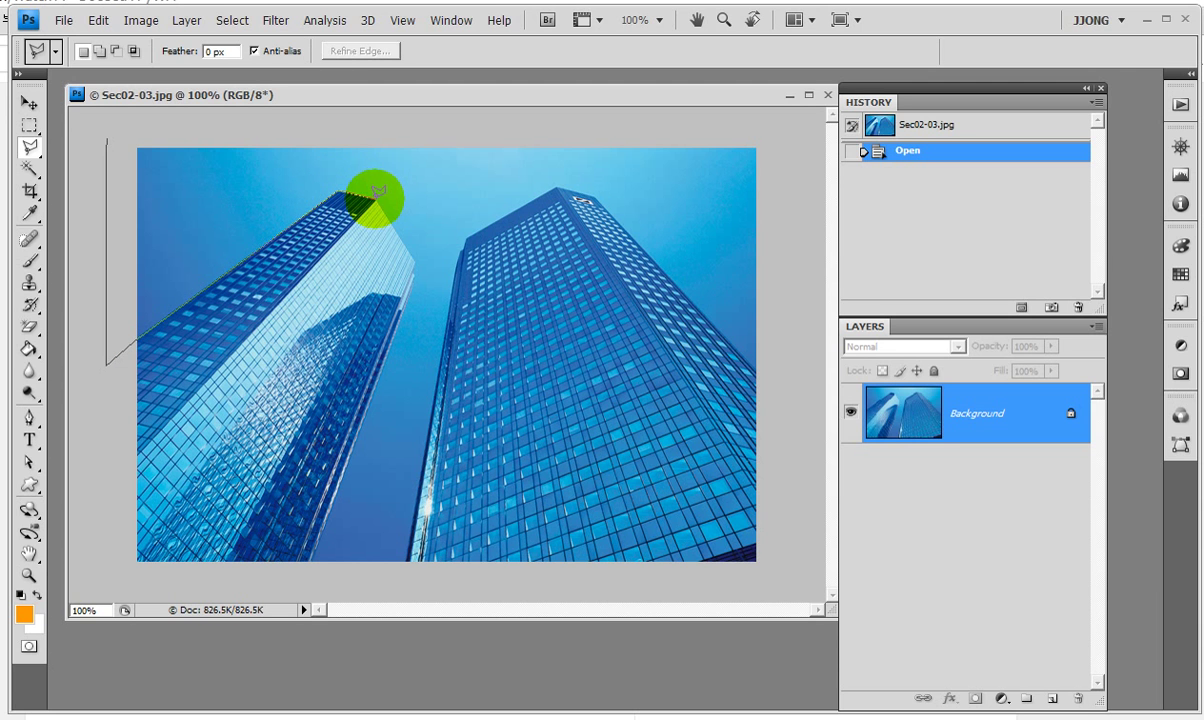
click(412, 257)
click(414, 264)
click(413, 272)
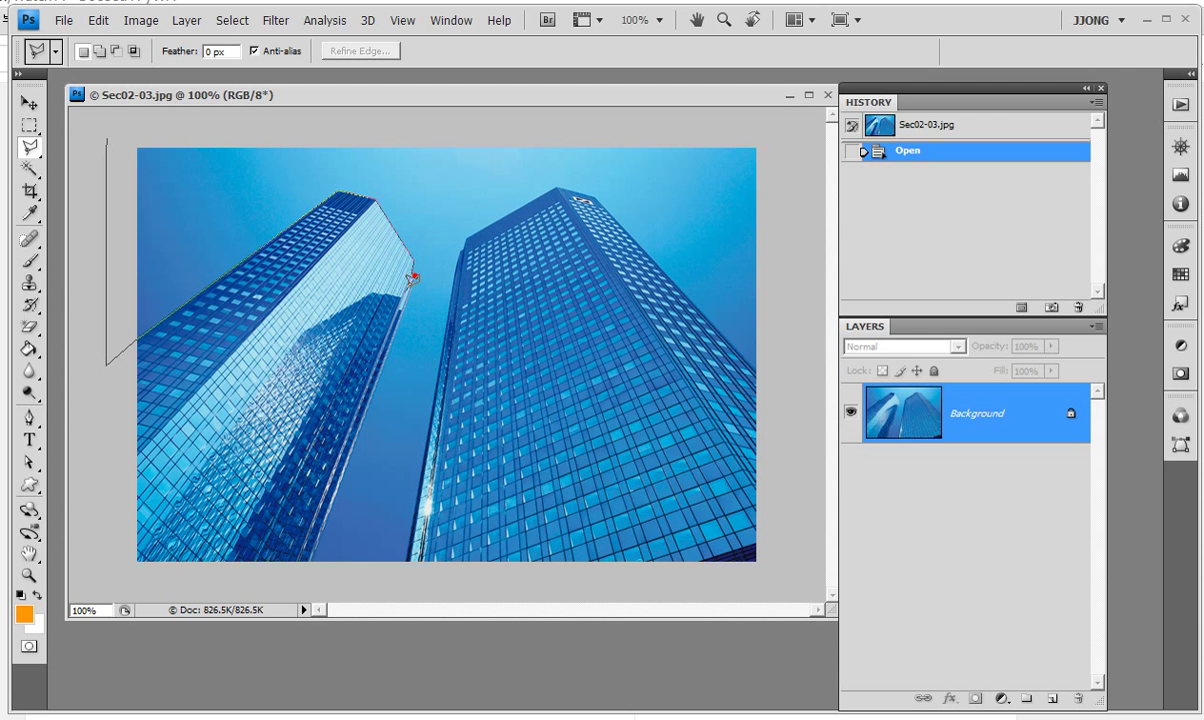
click(308, 564)
Step: Continue the outline under and up the right building to its roof peak
click(405, 580)
click(452, 257)
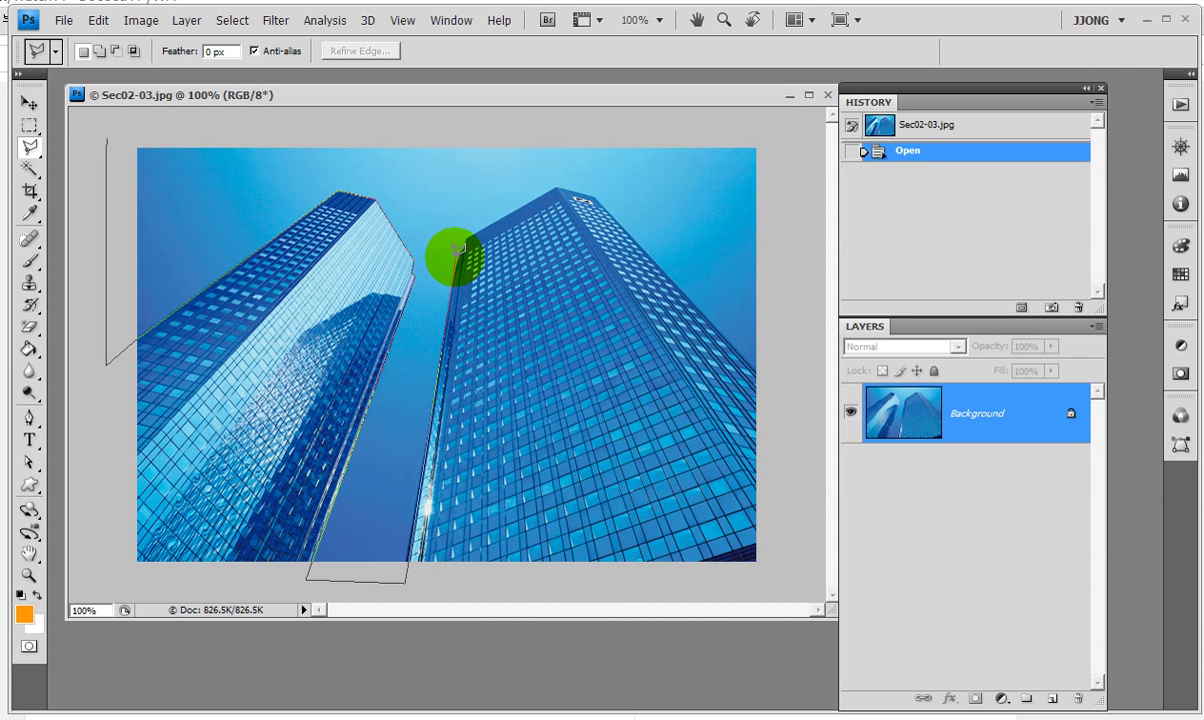
click(458, 246)
click(463, 238)
click(465, 235)
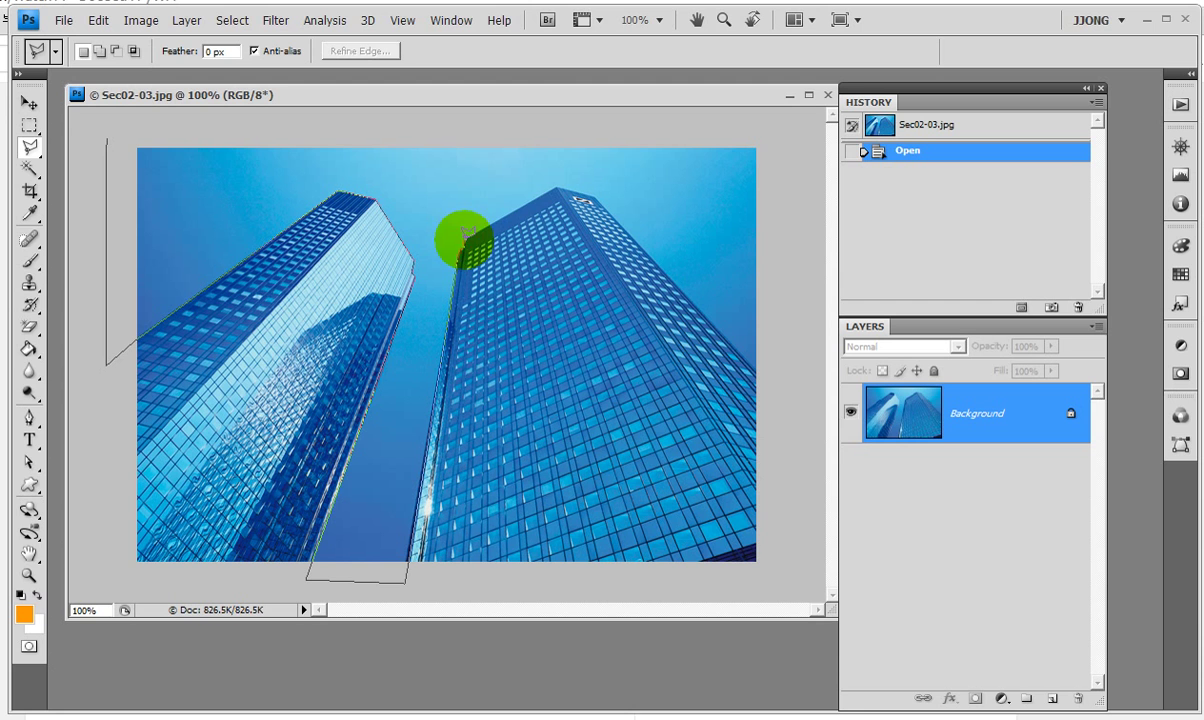
click(557, 186)
click(561, 184)
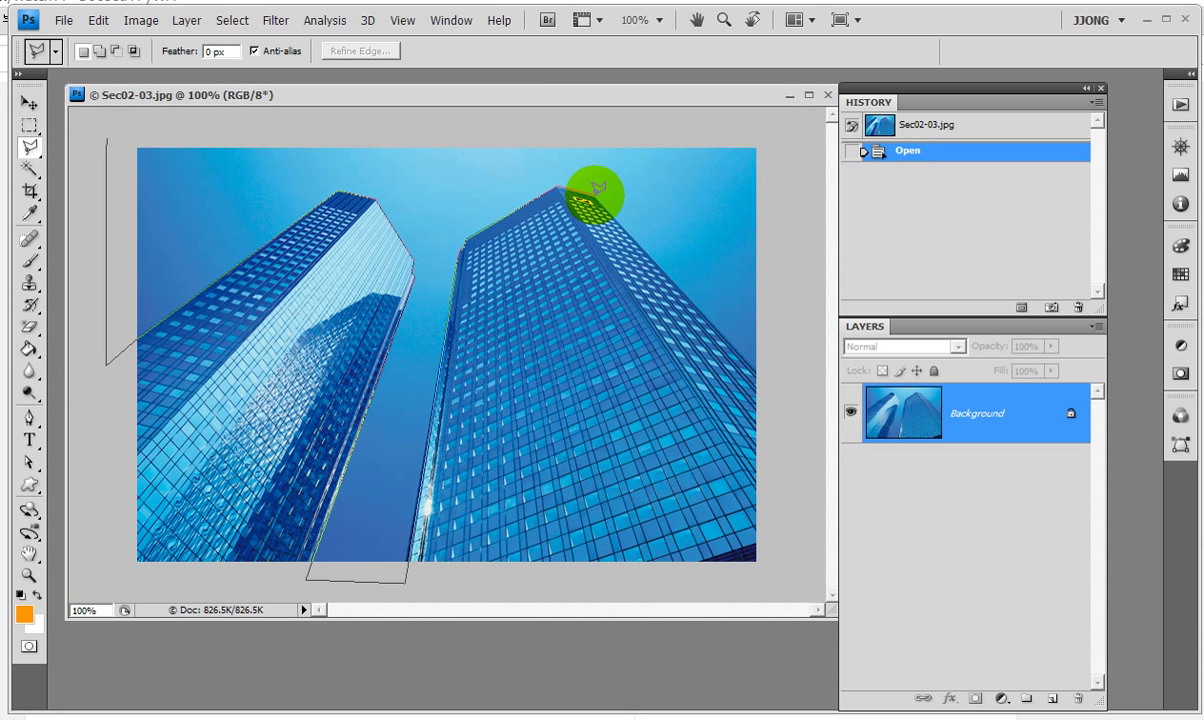
Step: Run the outline down the right side, across above the photo, and close it at the start
click(789, 402)
click(835, 220)
click(807, 141)
click(617, 117)
click(133, 117)
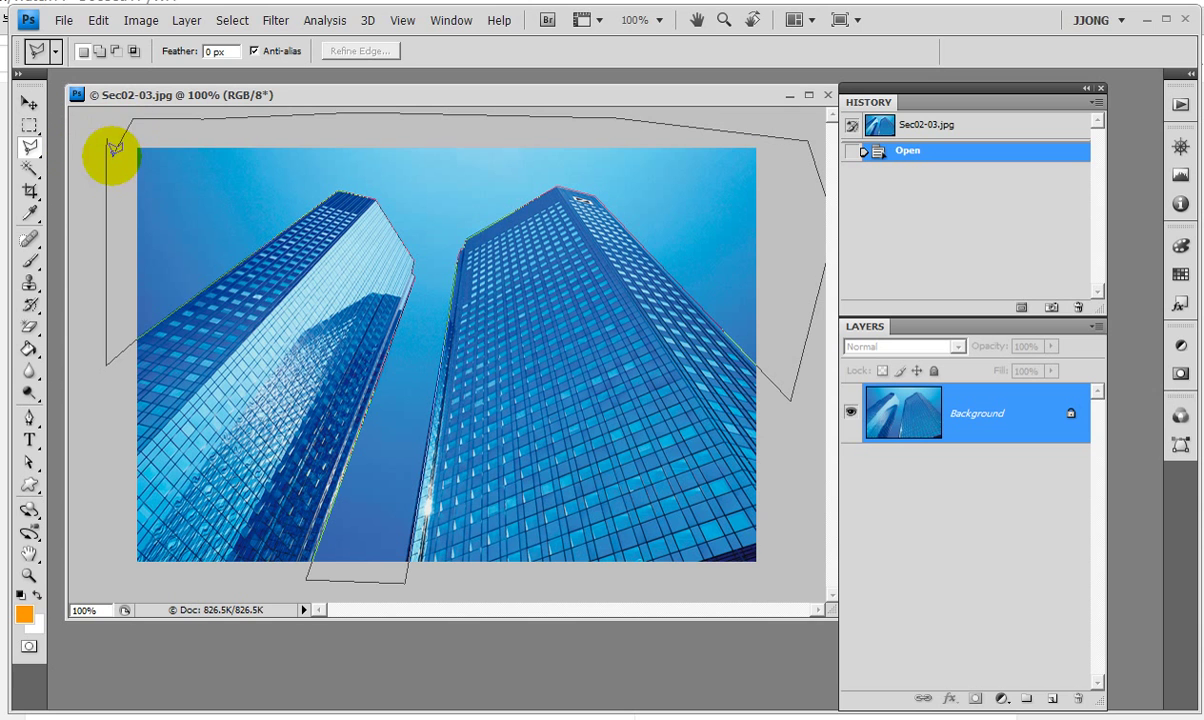
click(108, 140)
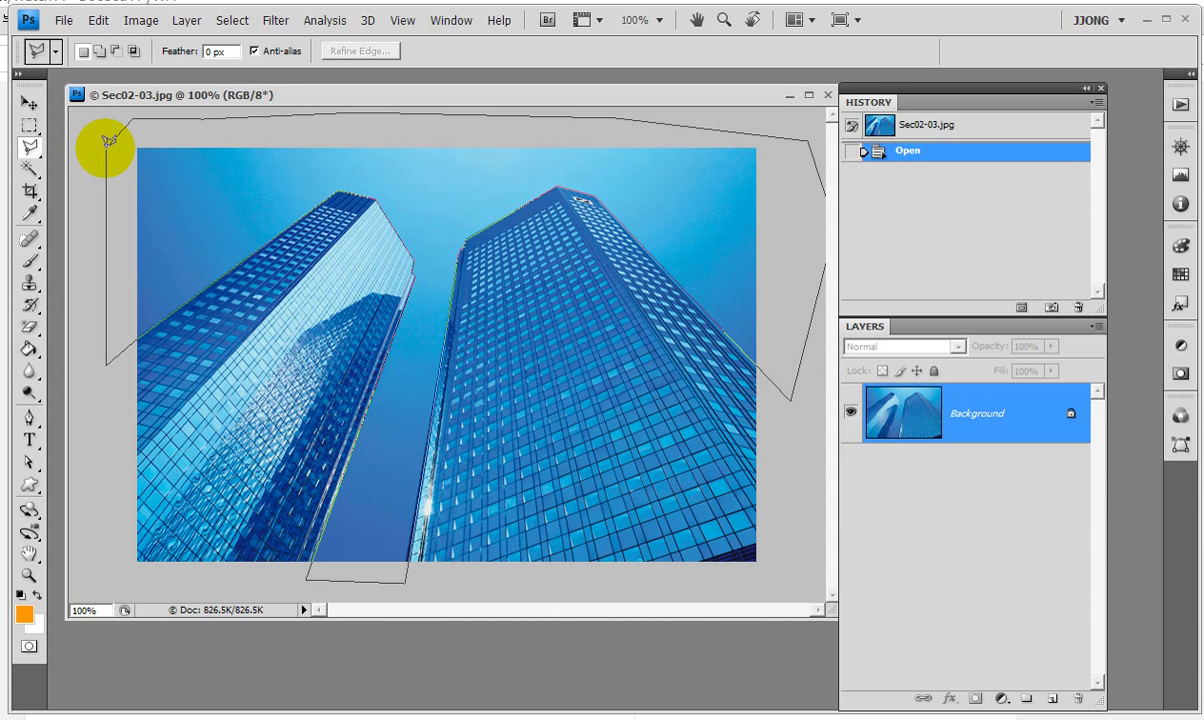
click(108, 140)
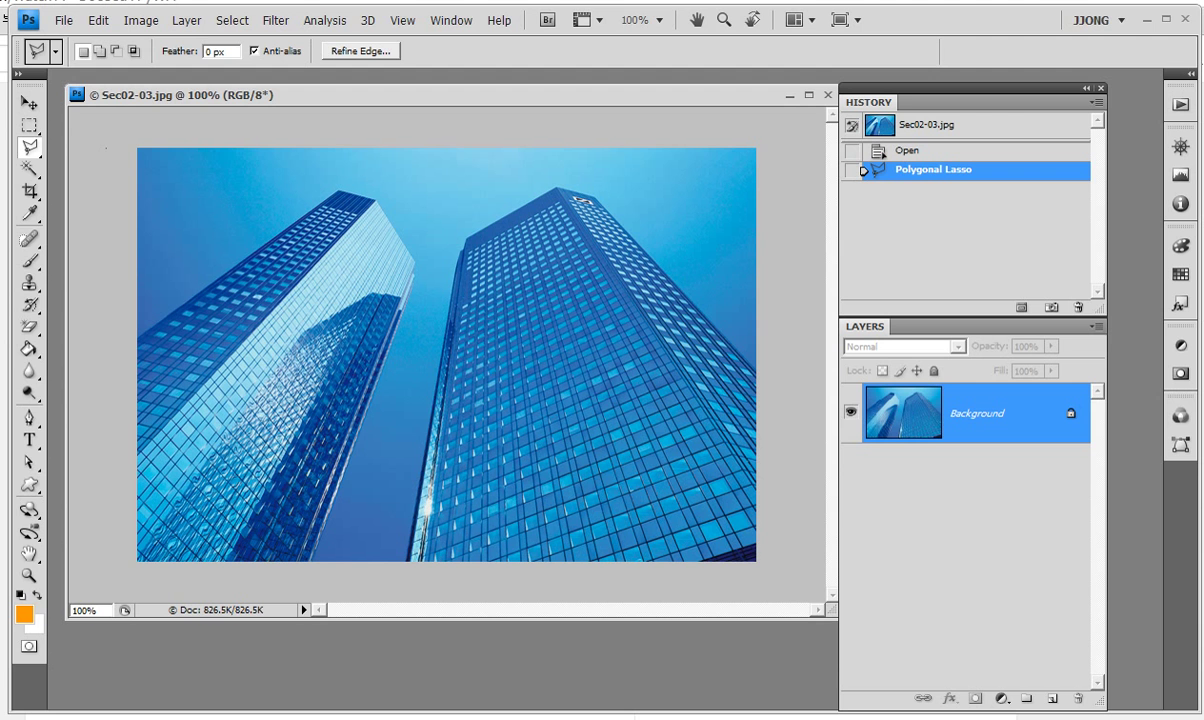
Step: Confirm the finished polygonal lasso selection of the sky
click(1015, 613)
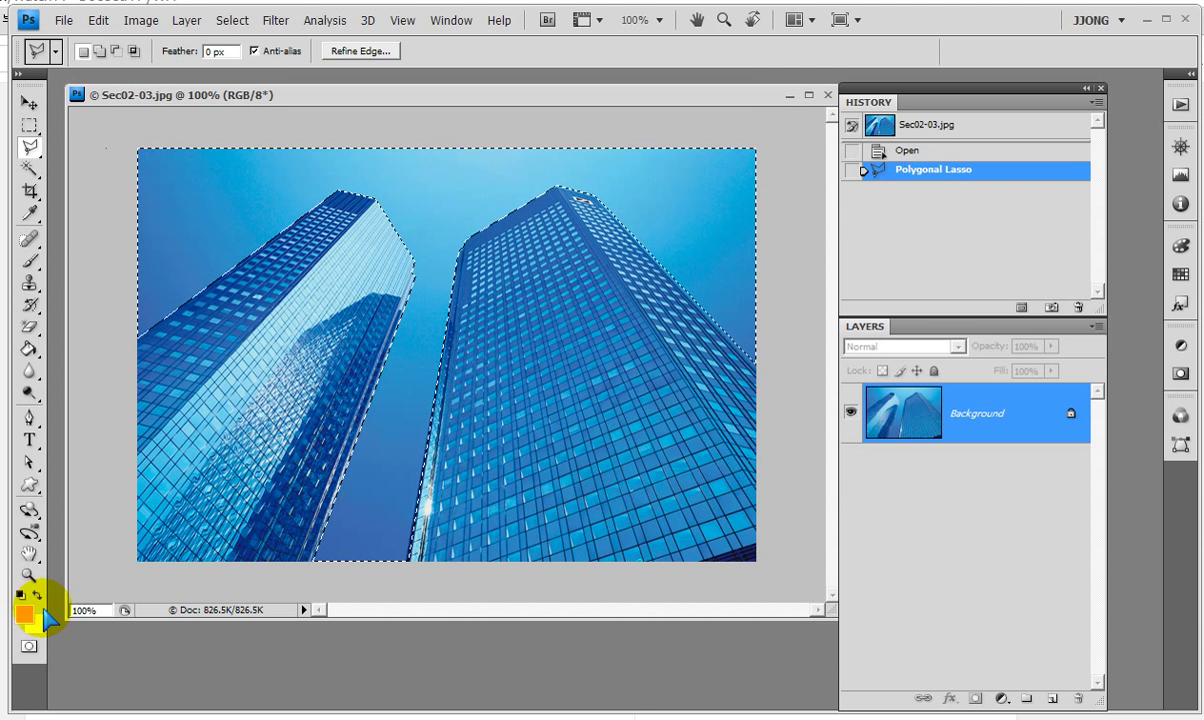
Step: Set the foreground colour to blue (hue 223)
click(24, 614)
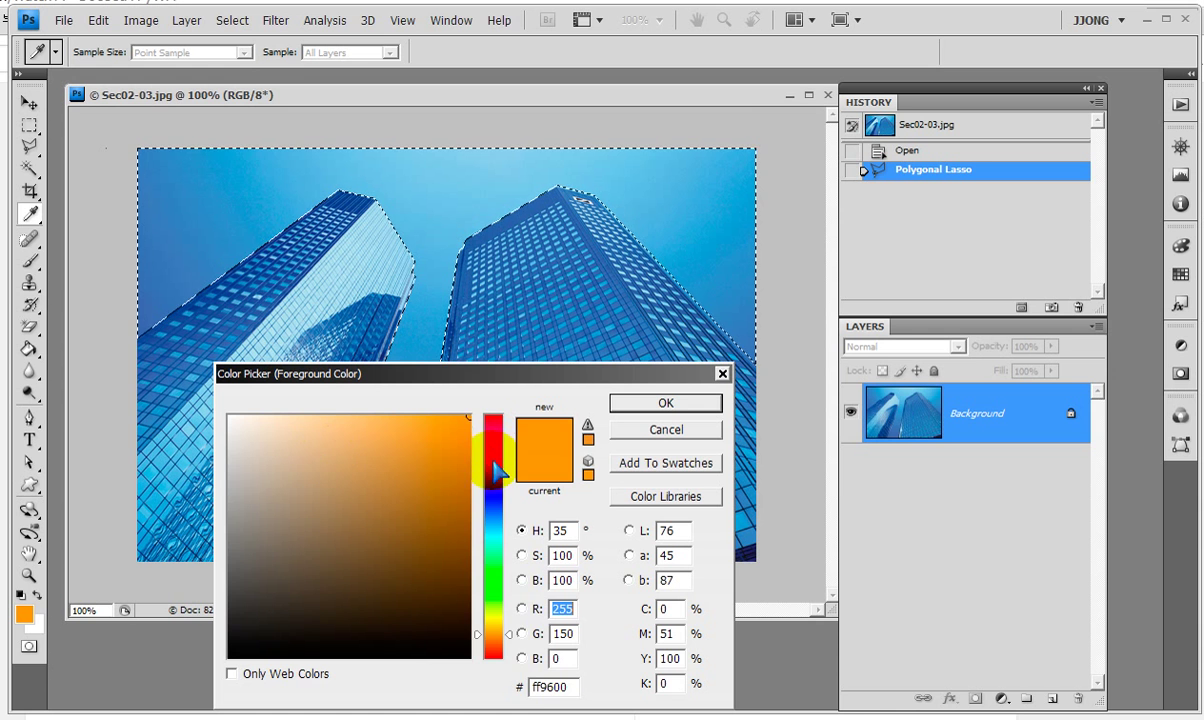
click(496, 497)
click(496, 508)
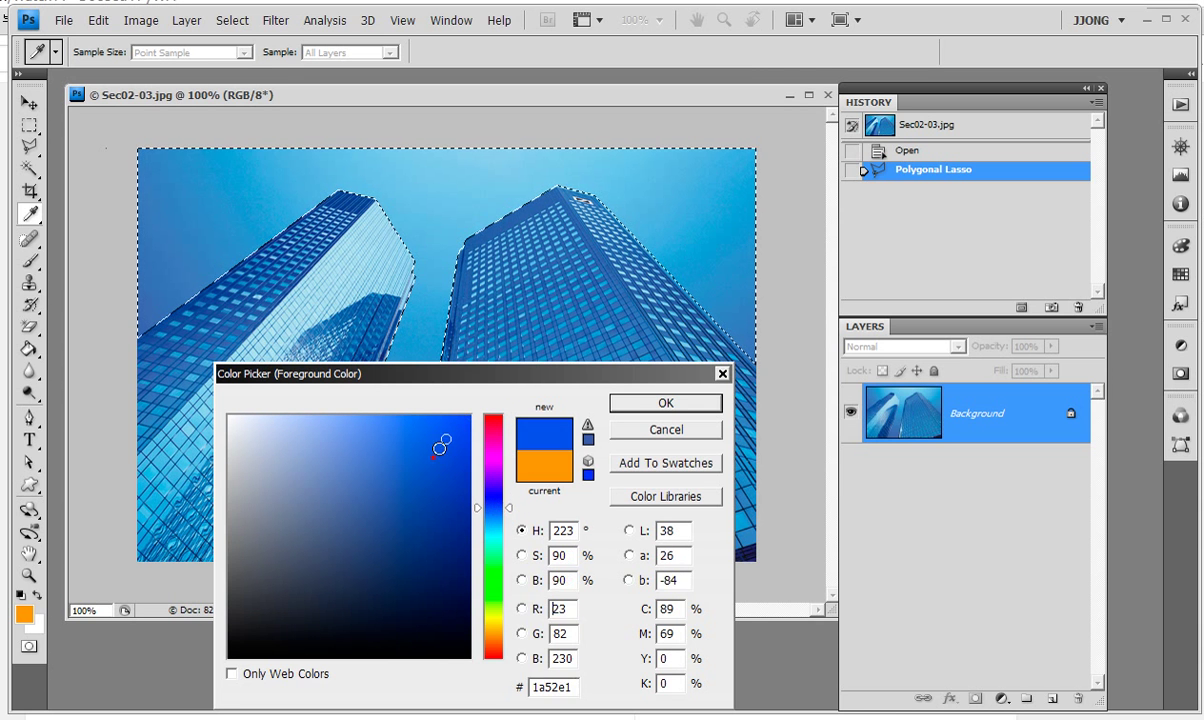
click(649, 405)
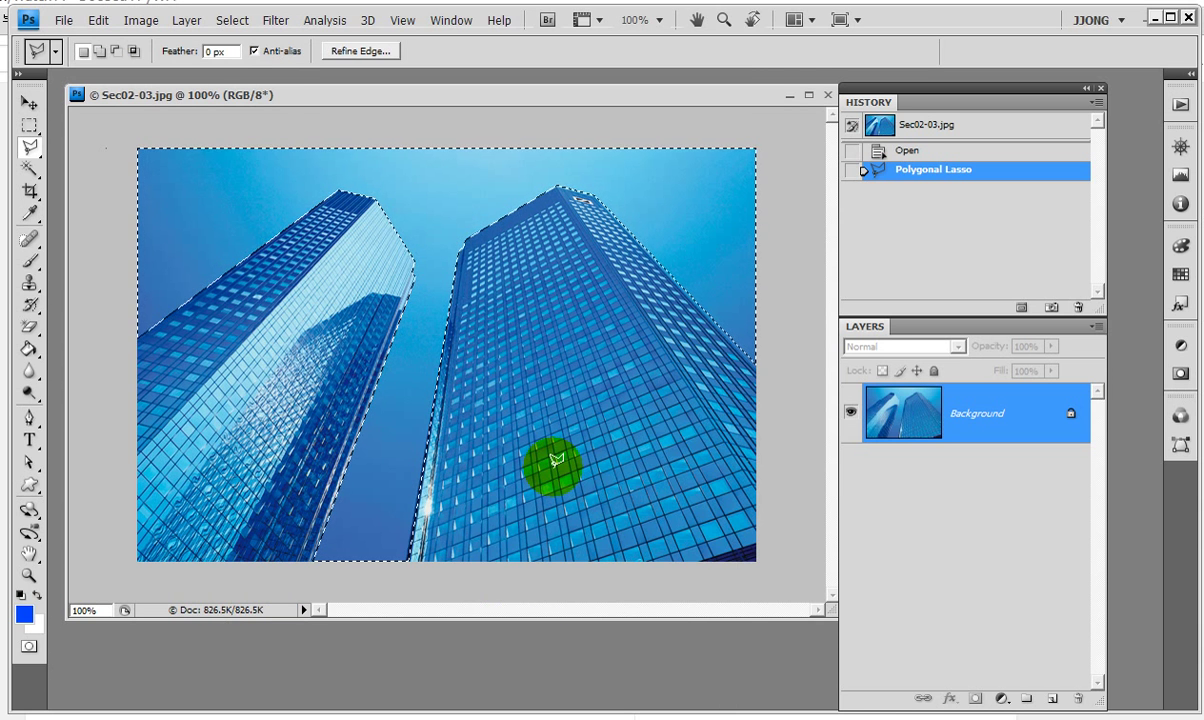
Step: Fill the selected sky with blue, then revert the photo to its original snapshot
key(alt)
key(alt+BackSpace)
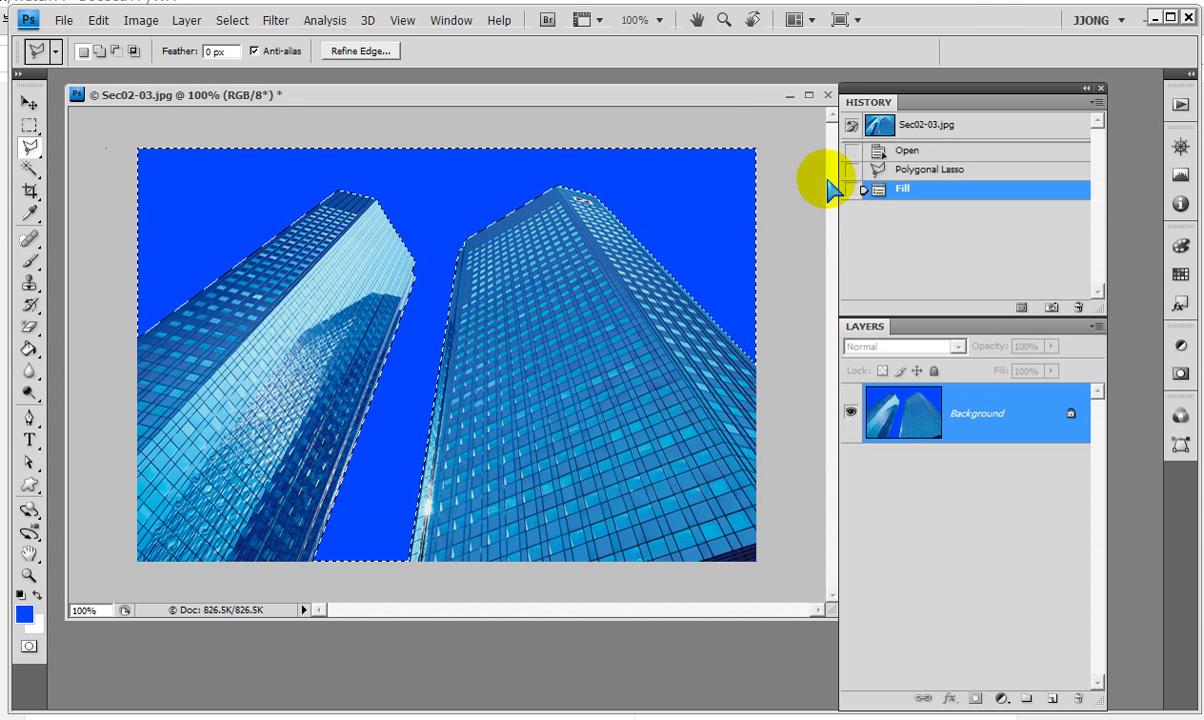
click(981, 135)
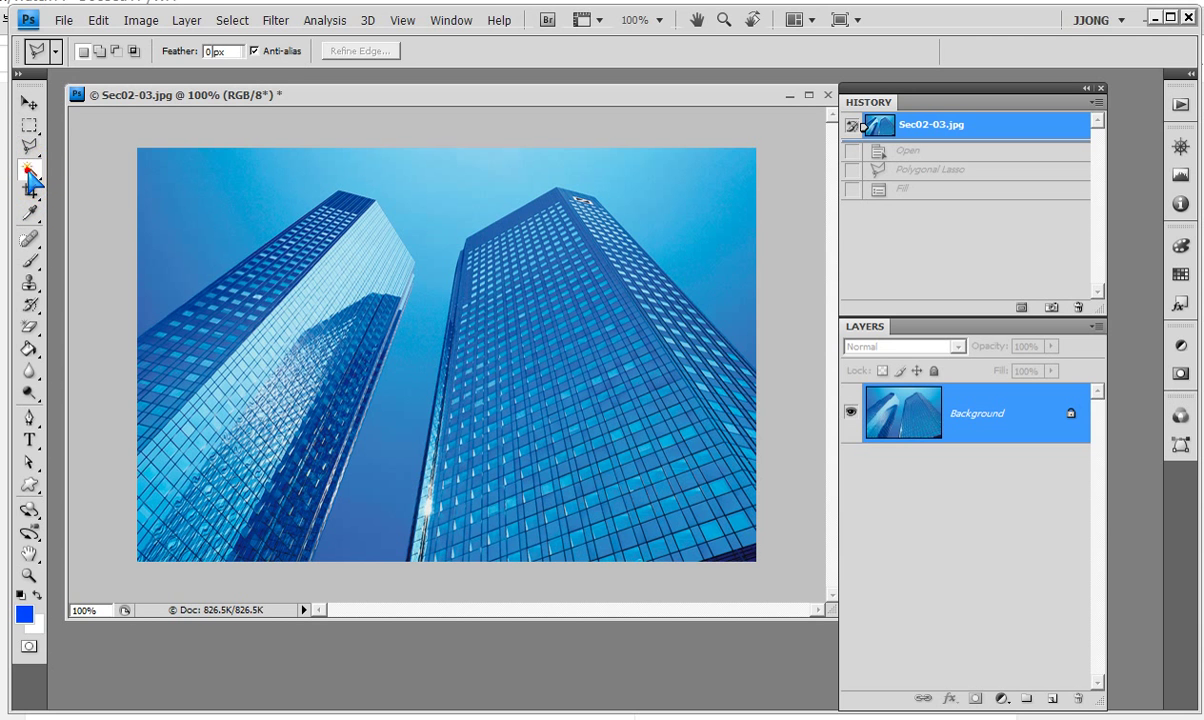
Step: Switch to the Magic Wand, sample the top-left sky, and set Tolerance to 52
drag(33, 178, 120, 192)
click(119, 186)
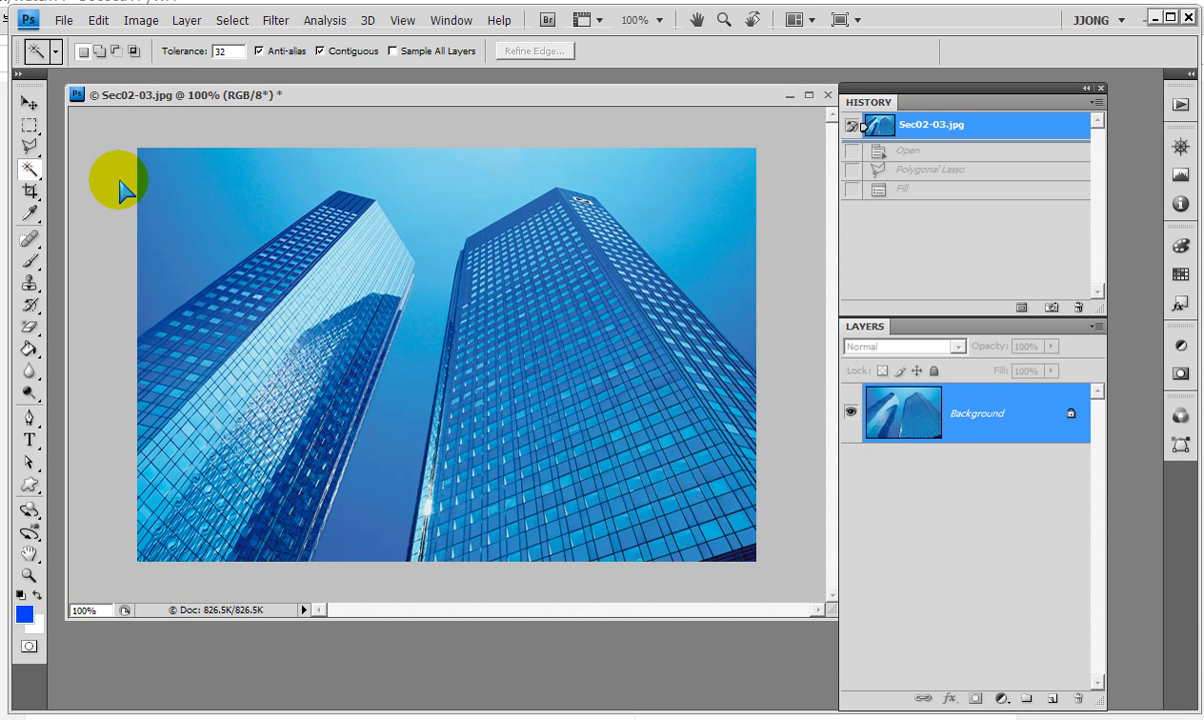
click(188, 183)
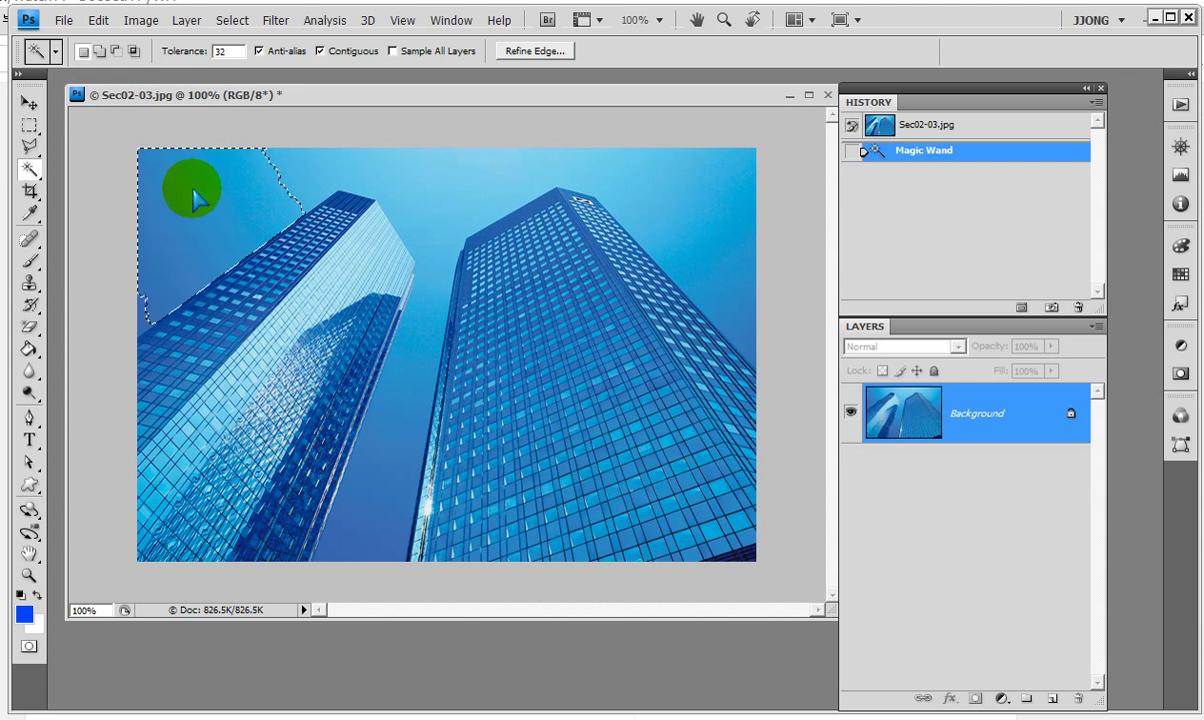
double_click(229, 51)
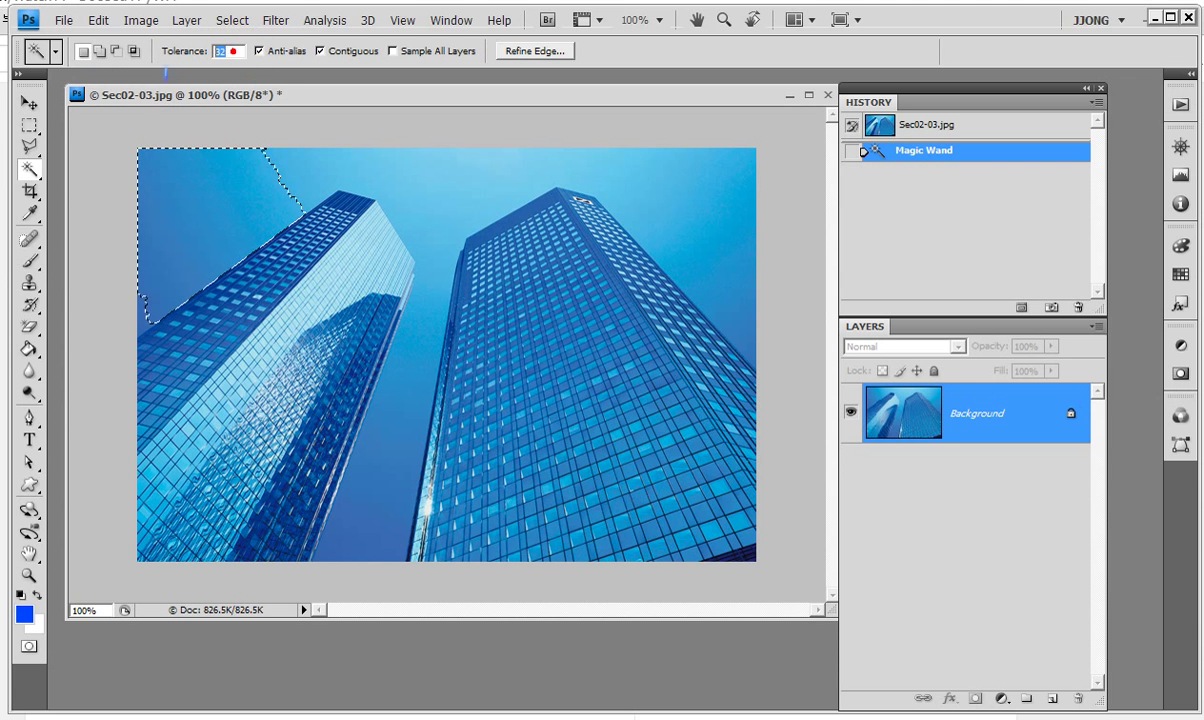
text(52)
Step: Select the sky with Magic Wand clicks at top, between the buildings, and top right
click(238, 198)
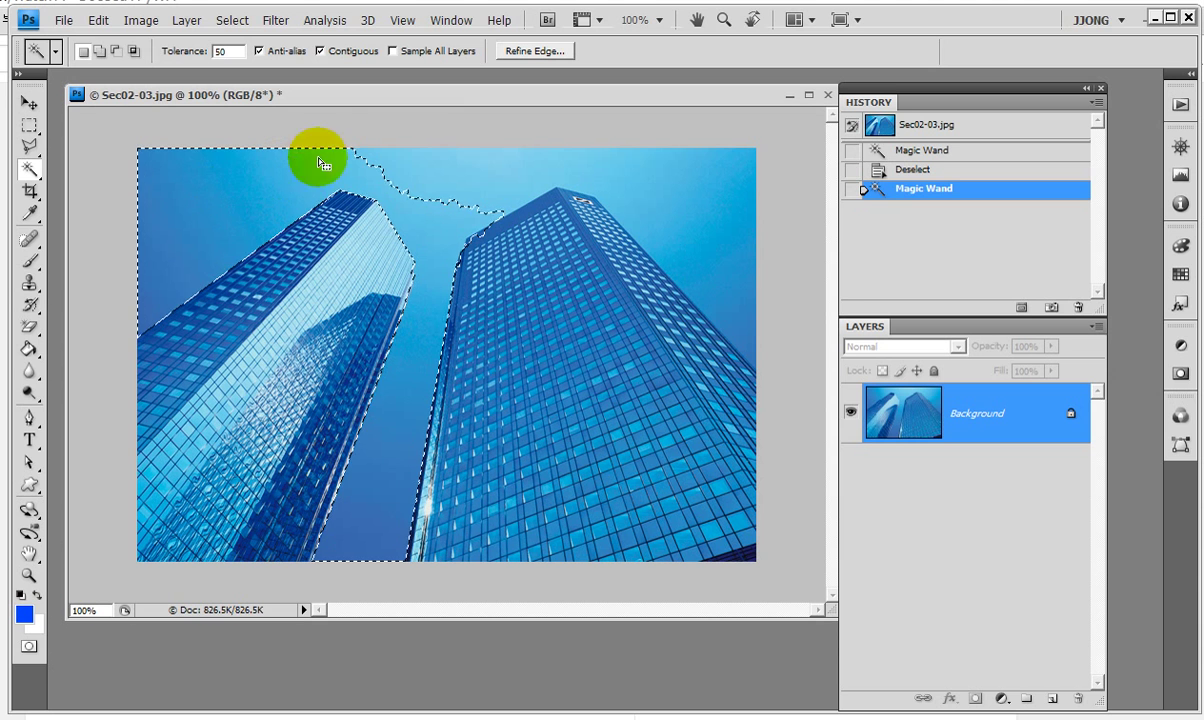
click(426, 172)
click(590, 160)
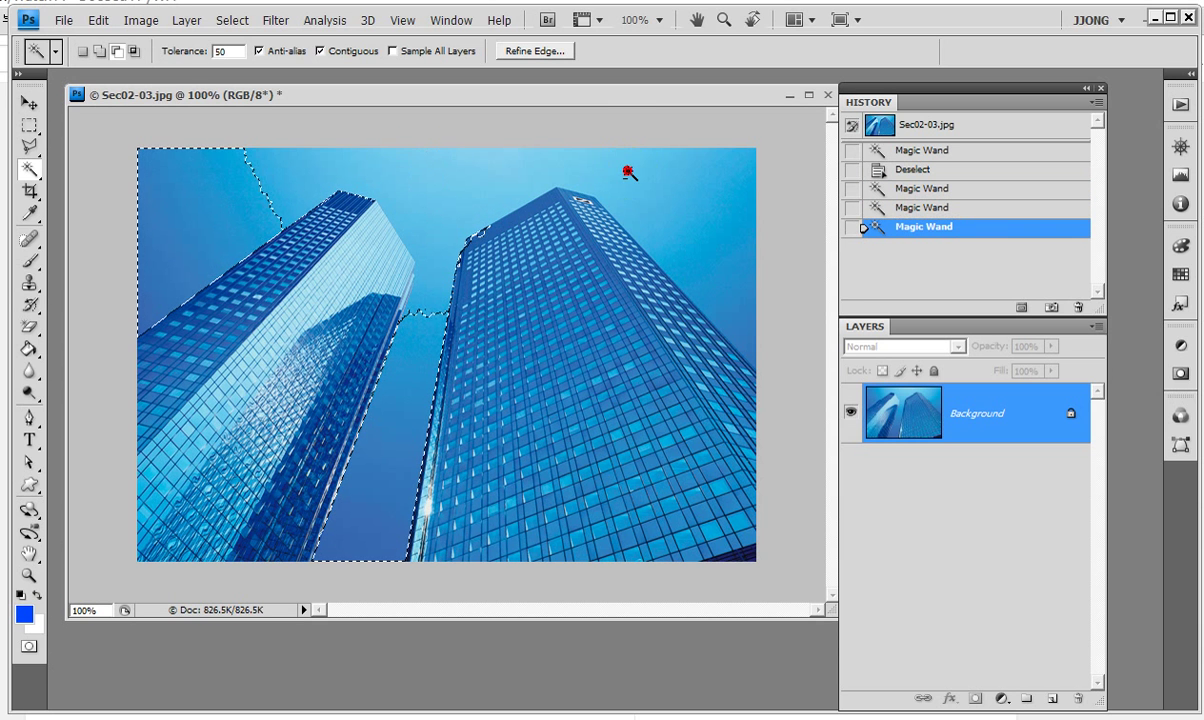
click(426, 212)
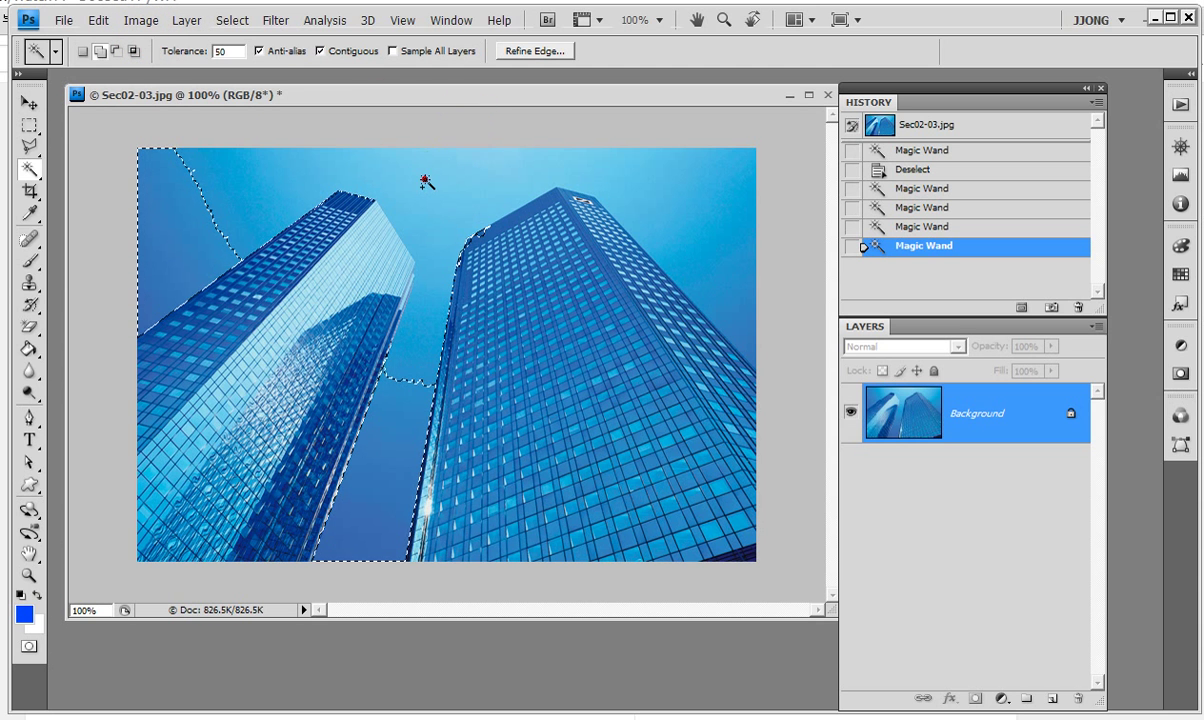
click(626, 177)
Step: Deselect the trial sky selection and lower Tolerance to 30
click(135, 143)
click(224, 50)
text(30)
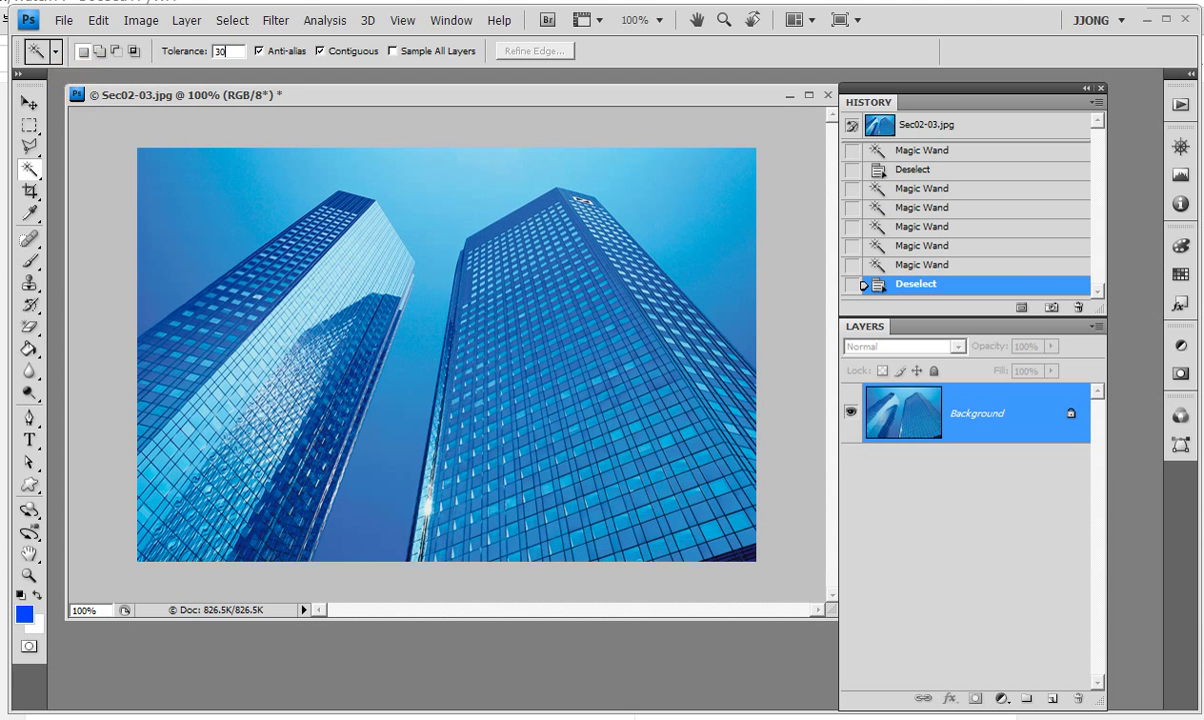
click(218, 191)
click(360, 180)
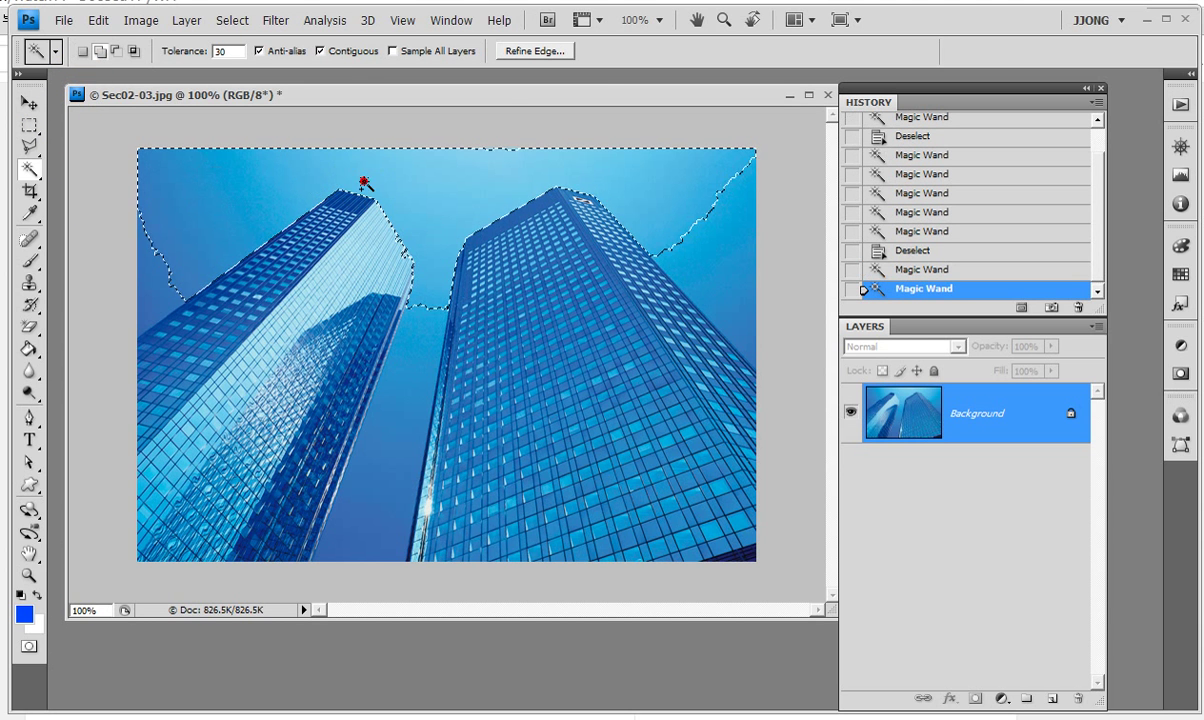
click(718, 210)
click(410, 418)
click(144, 282)
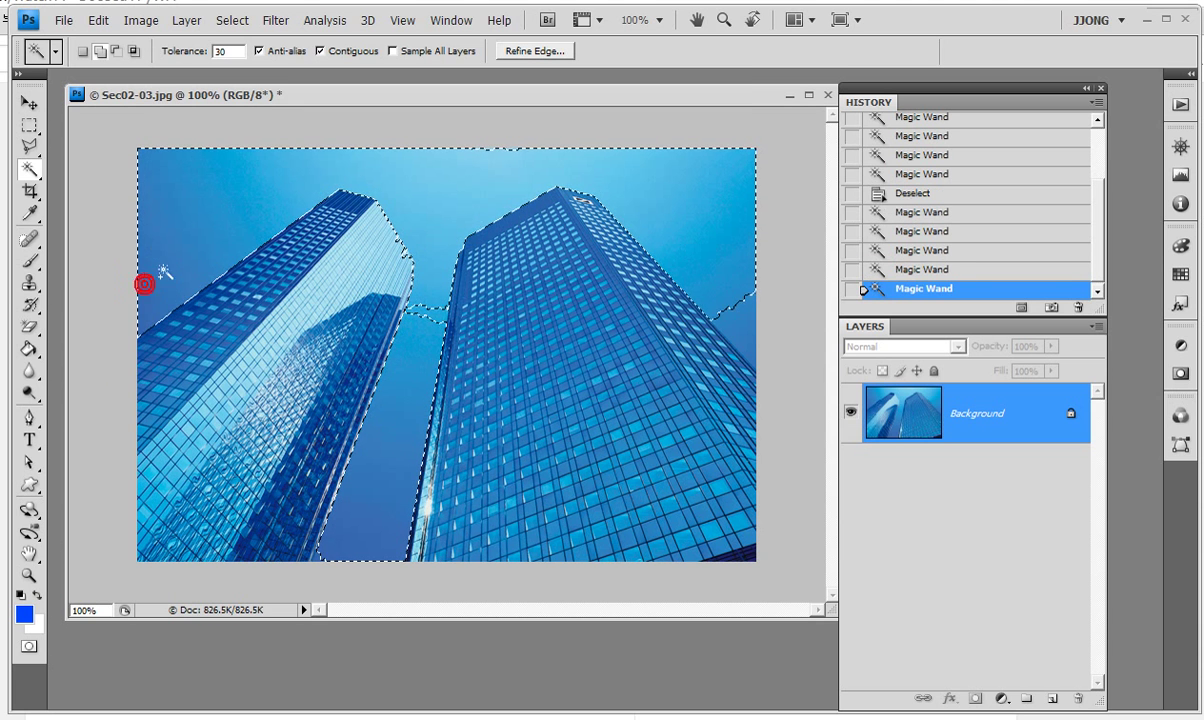
click(428, 312)
click(704, 322)
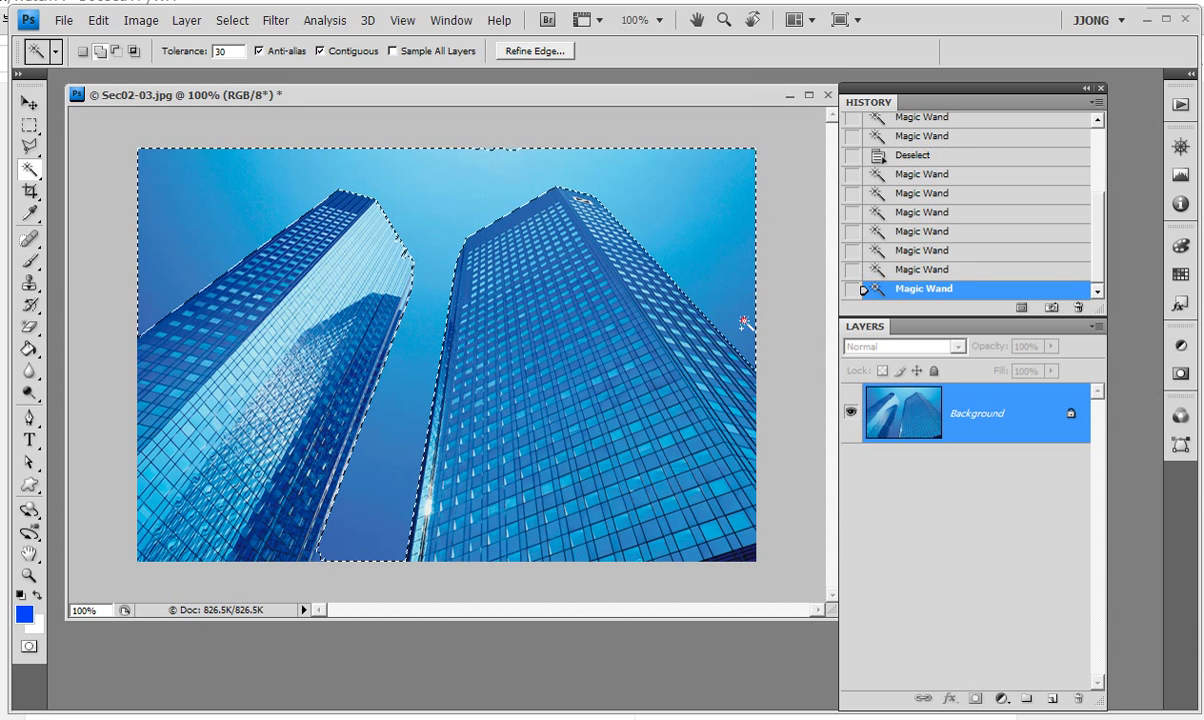
click(405, 290)
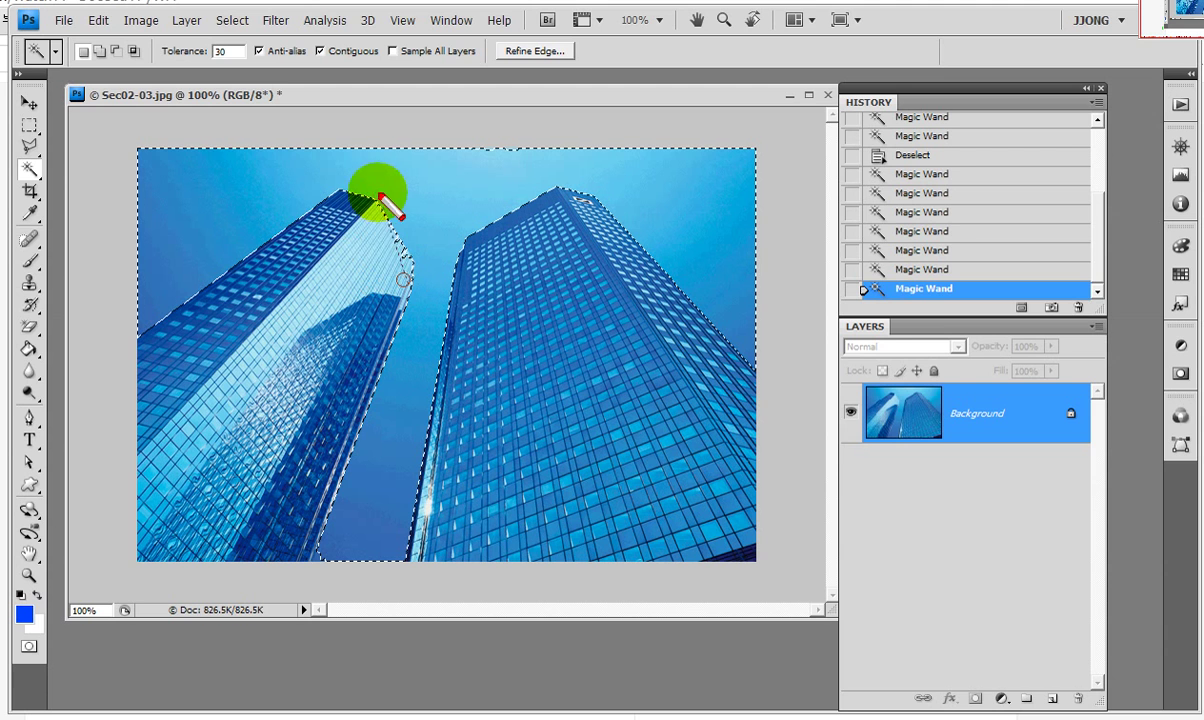
drag(403, 247, 403, 288)
drag(378, 208, 406, 252)
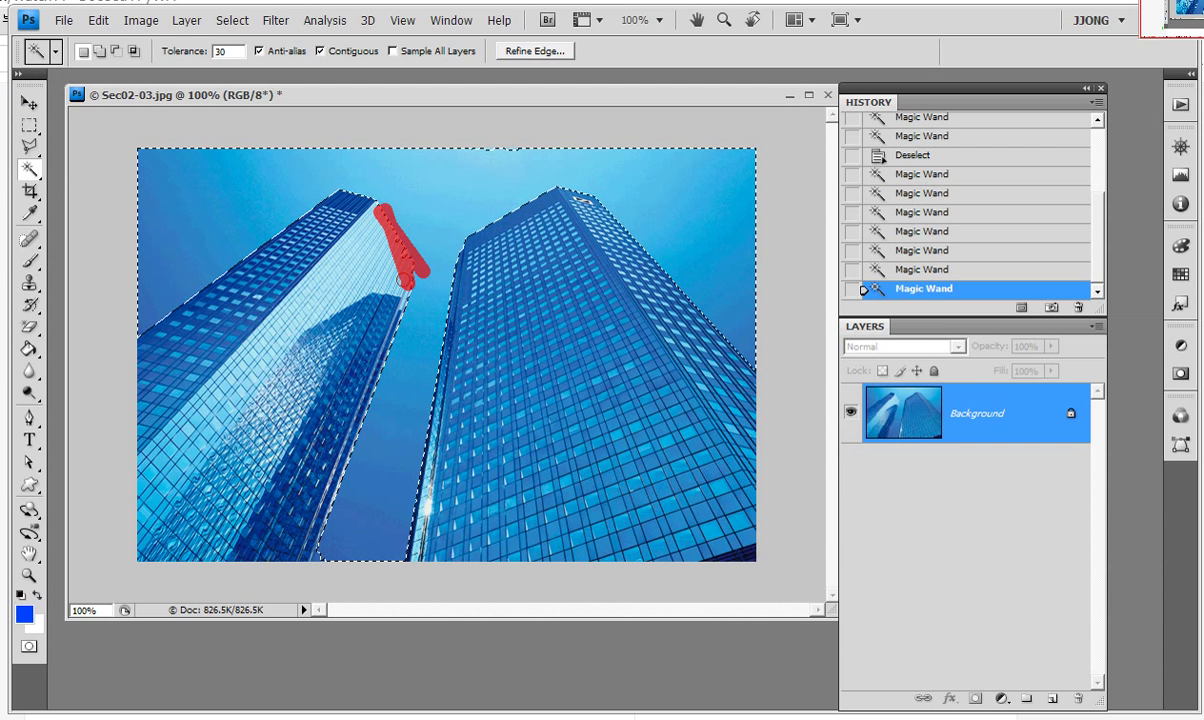
click(393, 165)
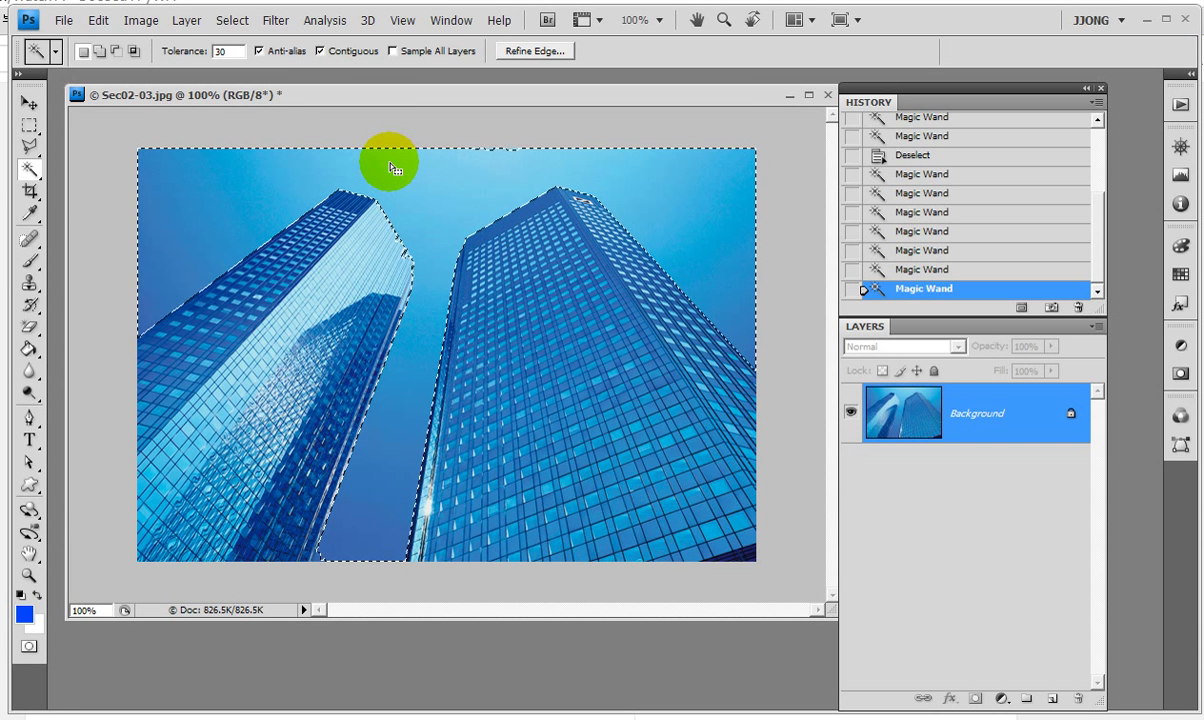
key(ctrl+d)
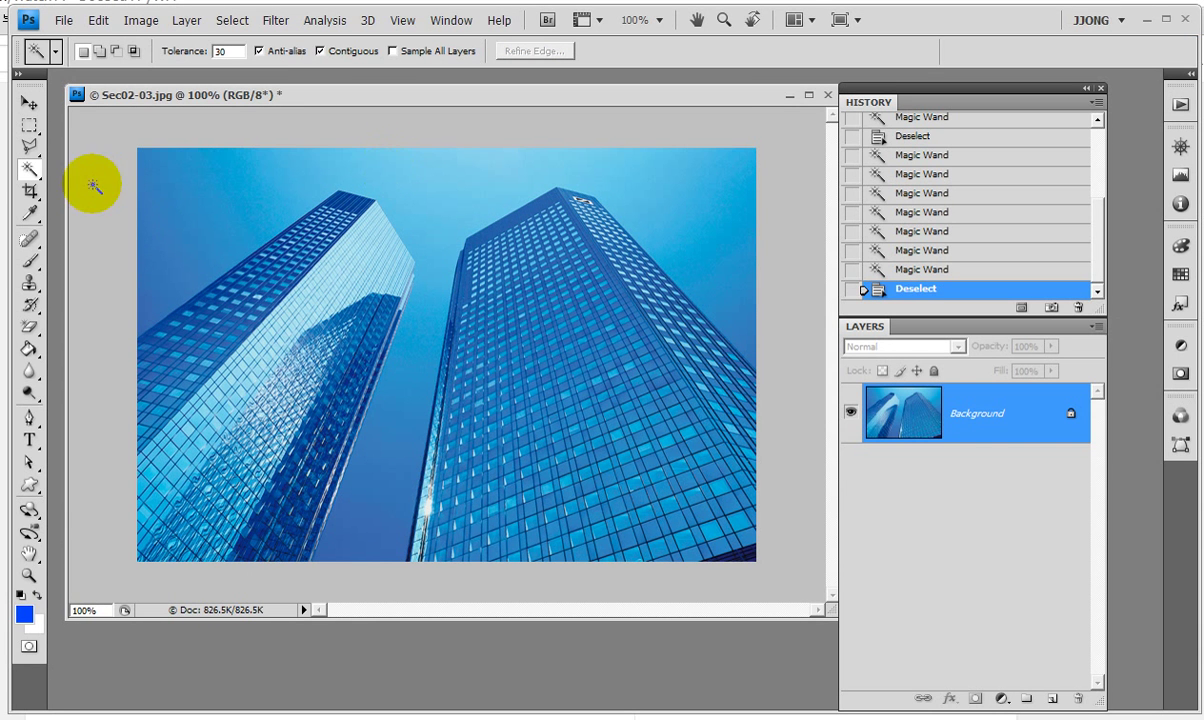
Step: Switch to the Quick Selection Tool and paint the top-left and upper sky into the selection
drag(31, 176, 93, 172)
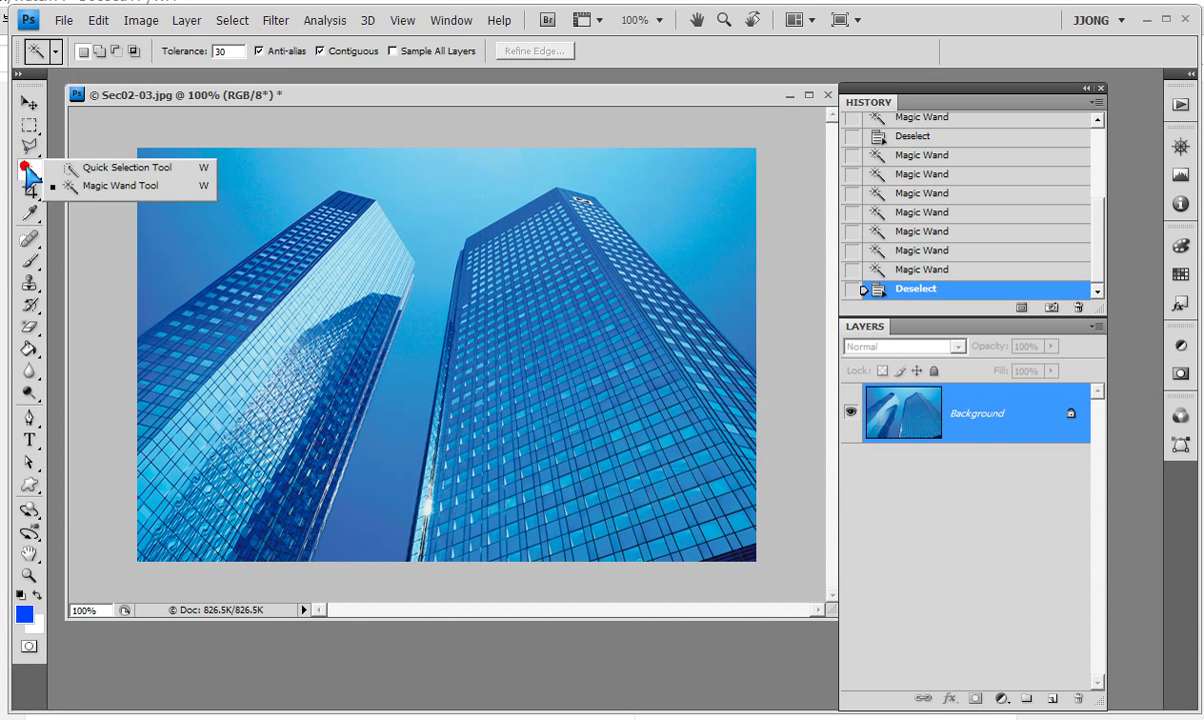
click(93, 168)
click(183, 214)
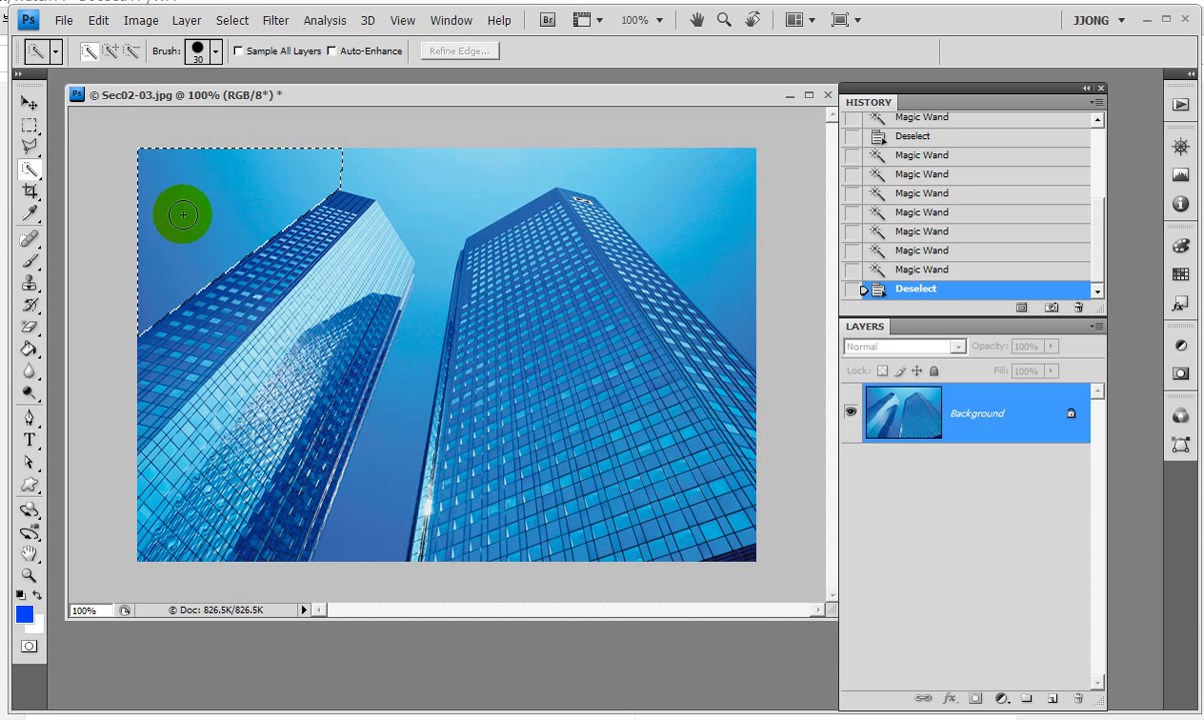
drag(31, 172, 107, 175)
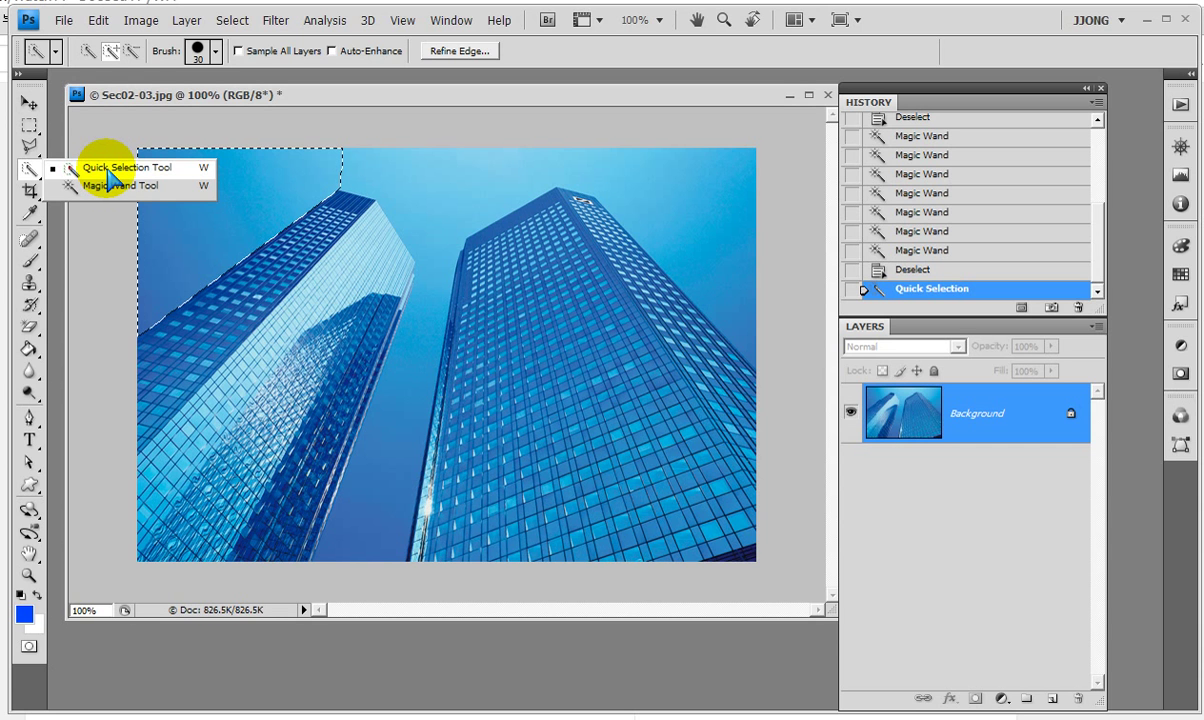
mouse_move(274, 167)
mouse_down()
mouse_move(384, 167)
mouse_move(434, 316)
mouse_up()
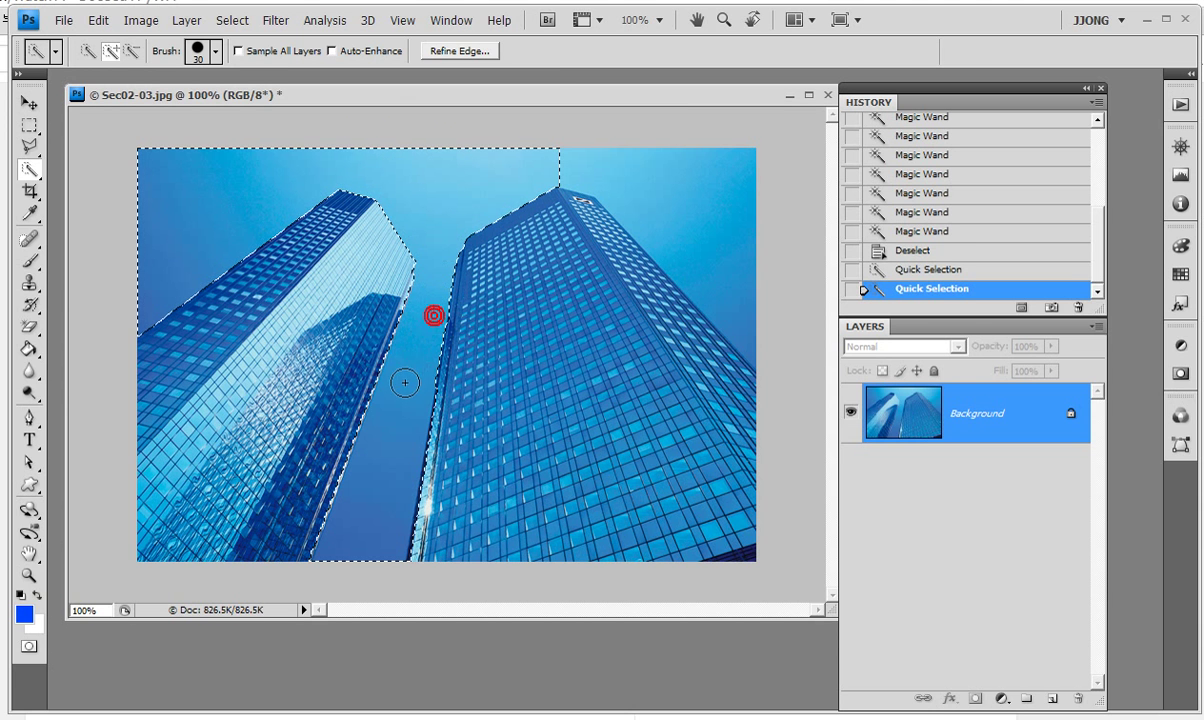
drag(650, 148, 570, 153)
Step: Add the upper-right sky and refine the selection along the right building's edge
click(702, 182)
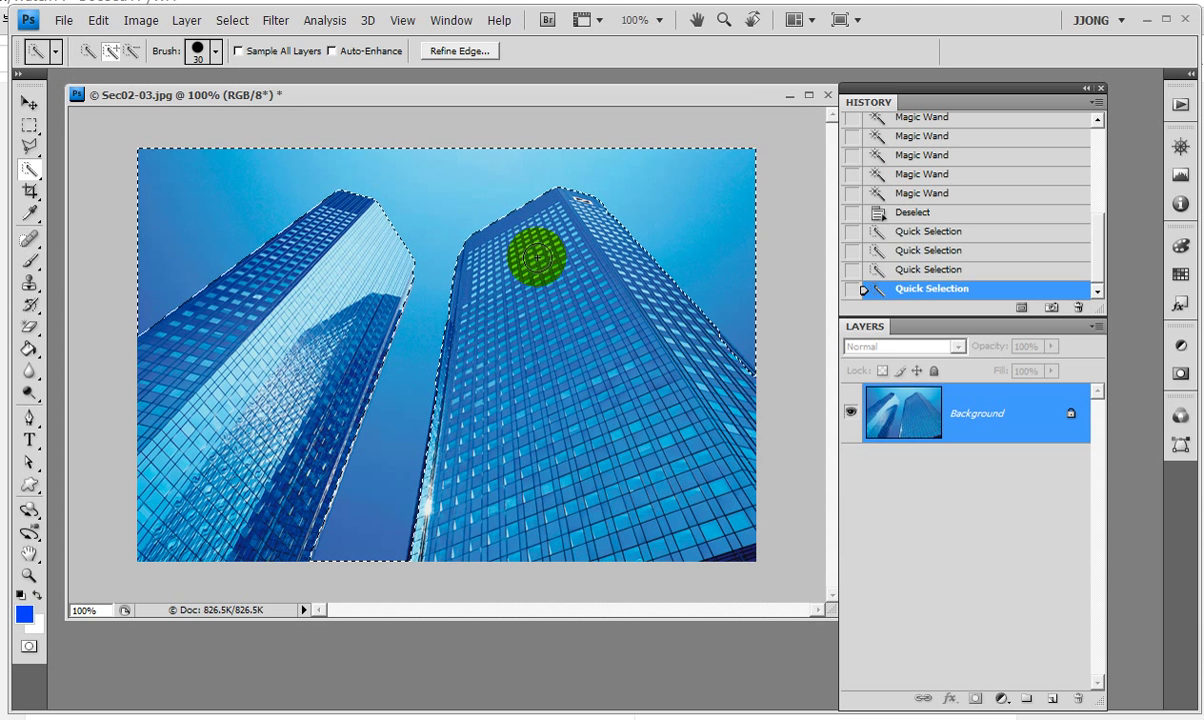
click(596, 222)
click(597, 220)
click(575, 286)
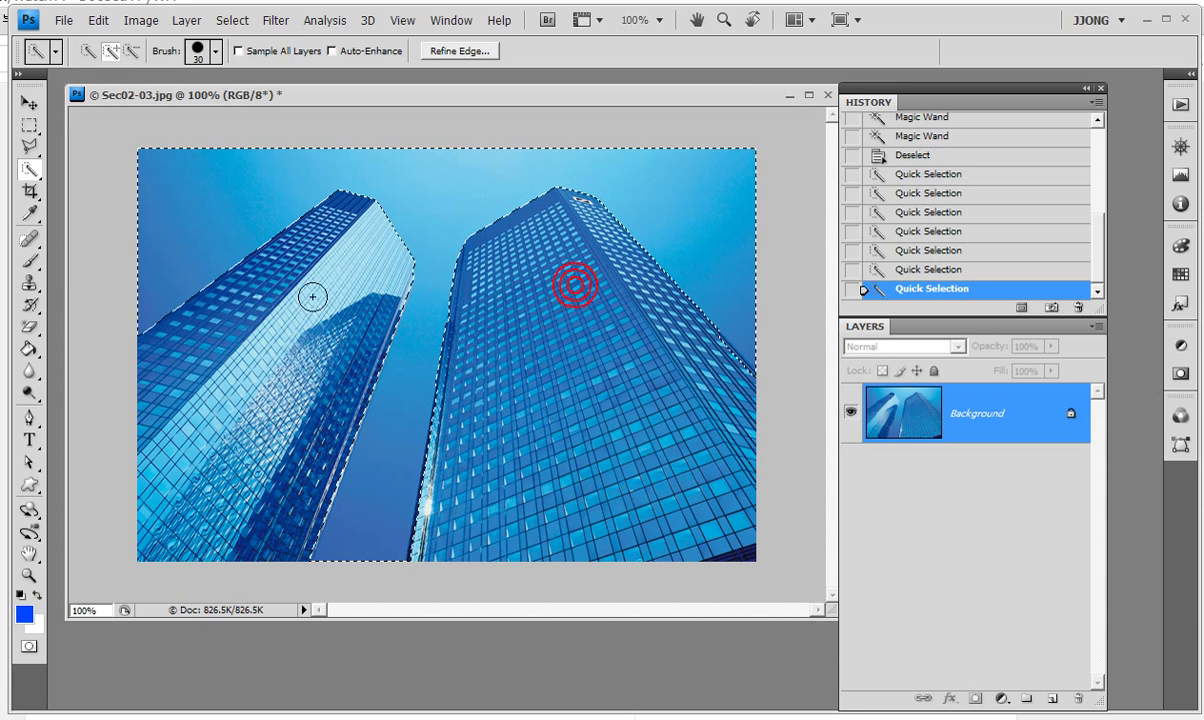
click(626, 398)
click(716, 351)
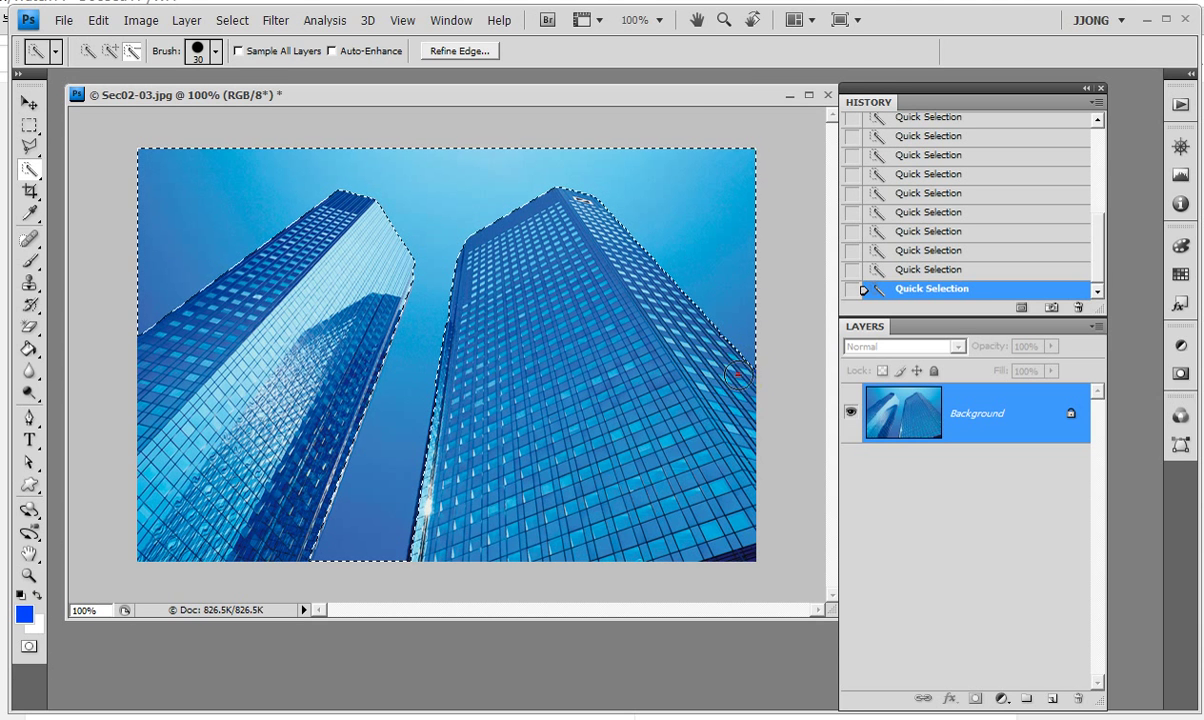
click(703, 350)
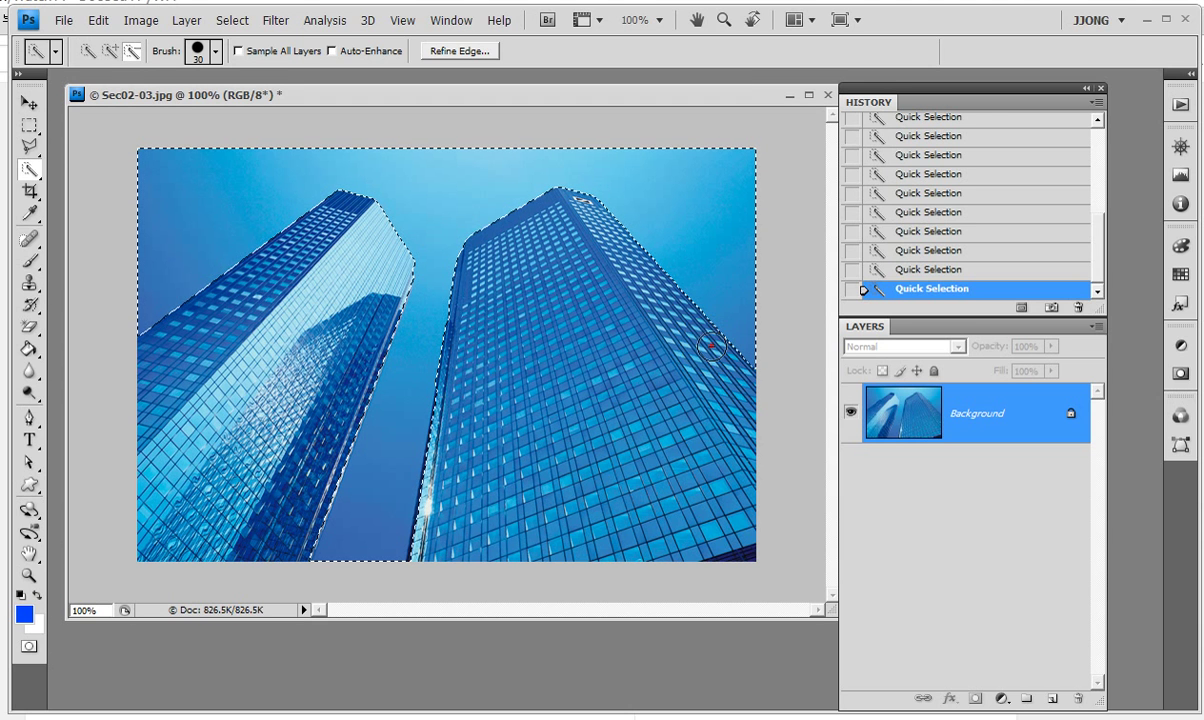
click(685, 348)
drag(484, 505, 478, 467)
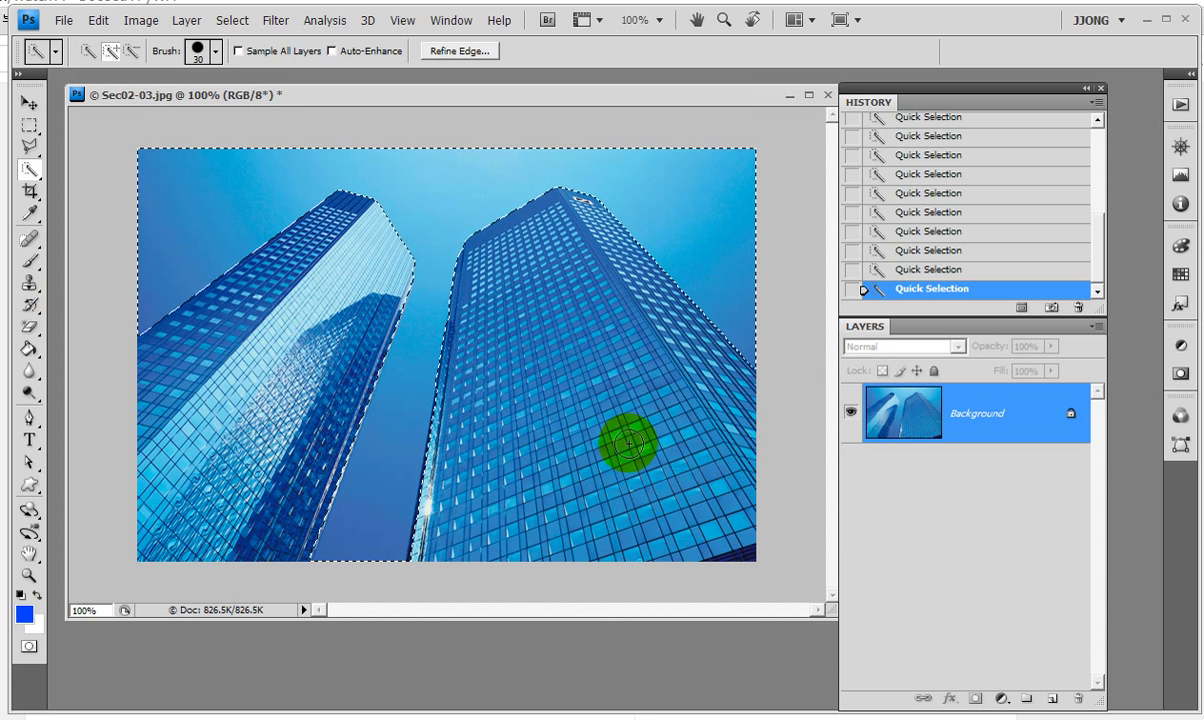
Step: Open the fill/adjustment layer menu at the bottom of the Layers panel
click(1001, 698)
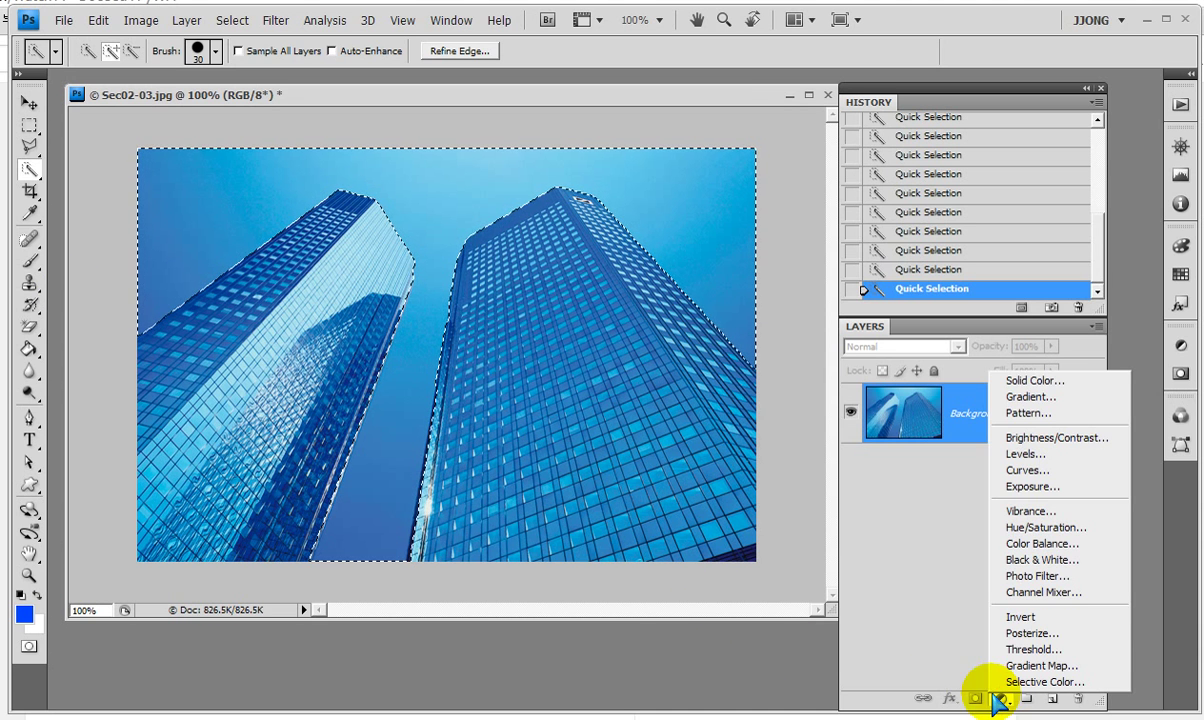
Step: Add a Hue/Saturation layer over the sky selection with Hue +180 and Saturation +38
click(1045, 528)
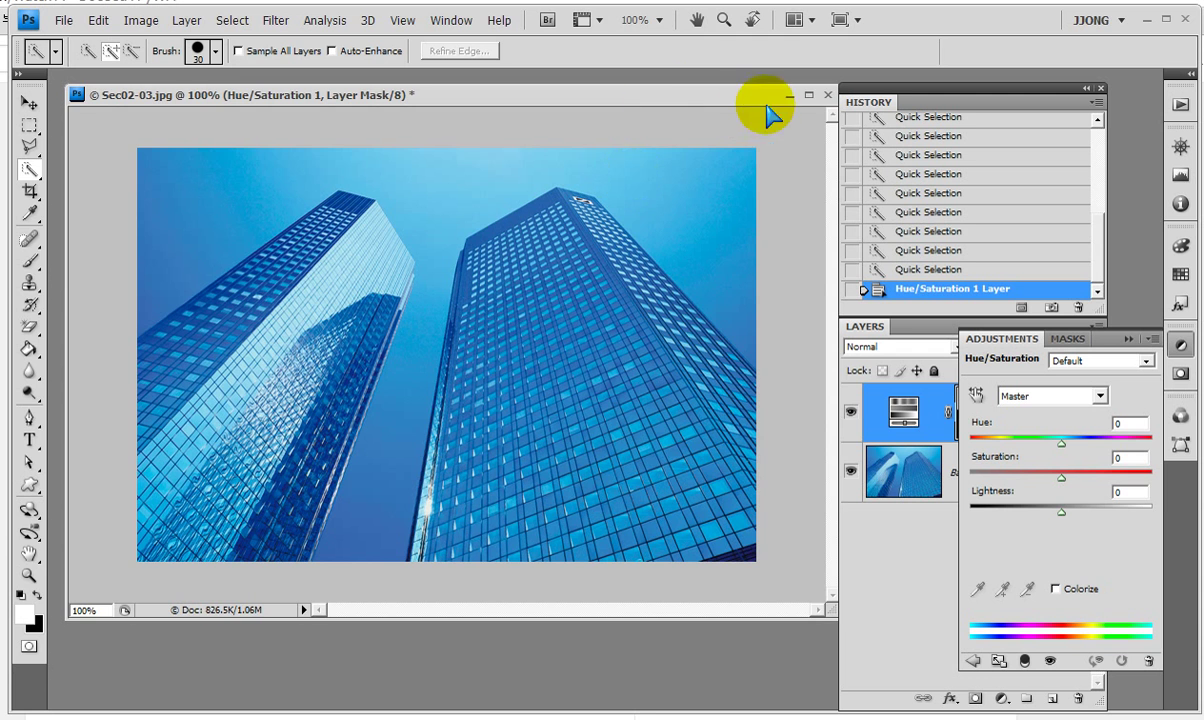
drag(798, 99, 772, 100)
click(806, 94)
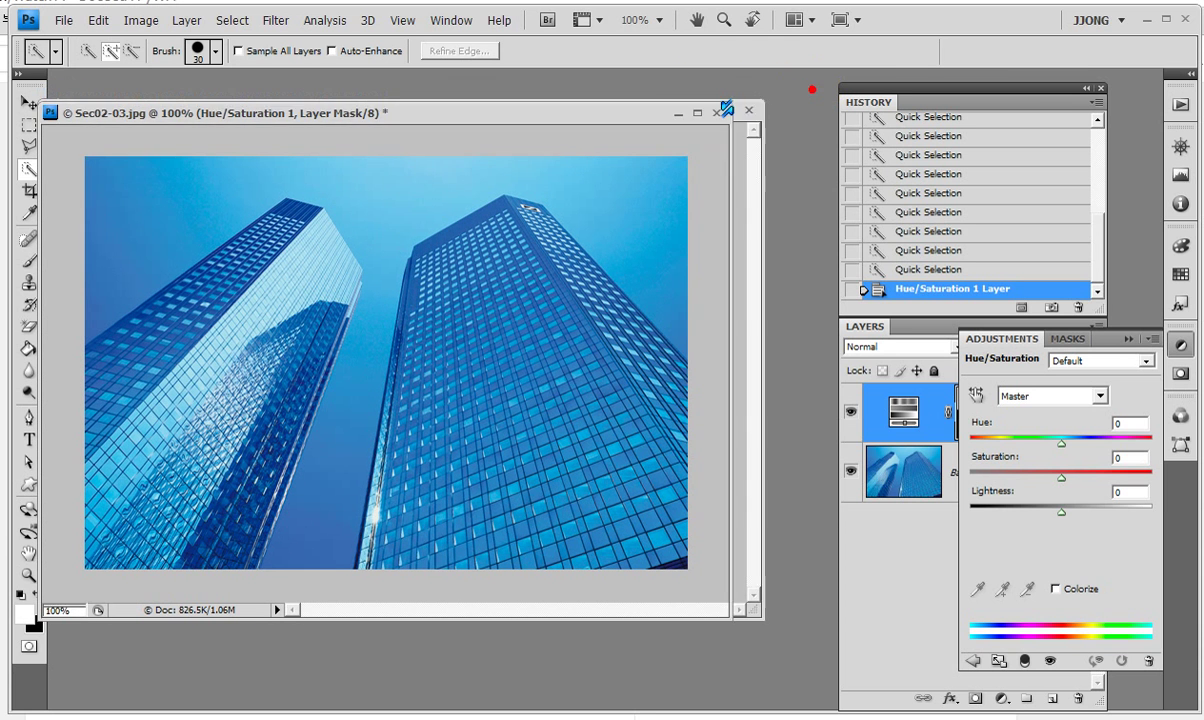
drag(912, 100, 689, 100)
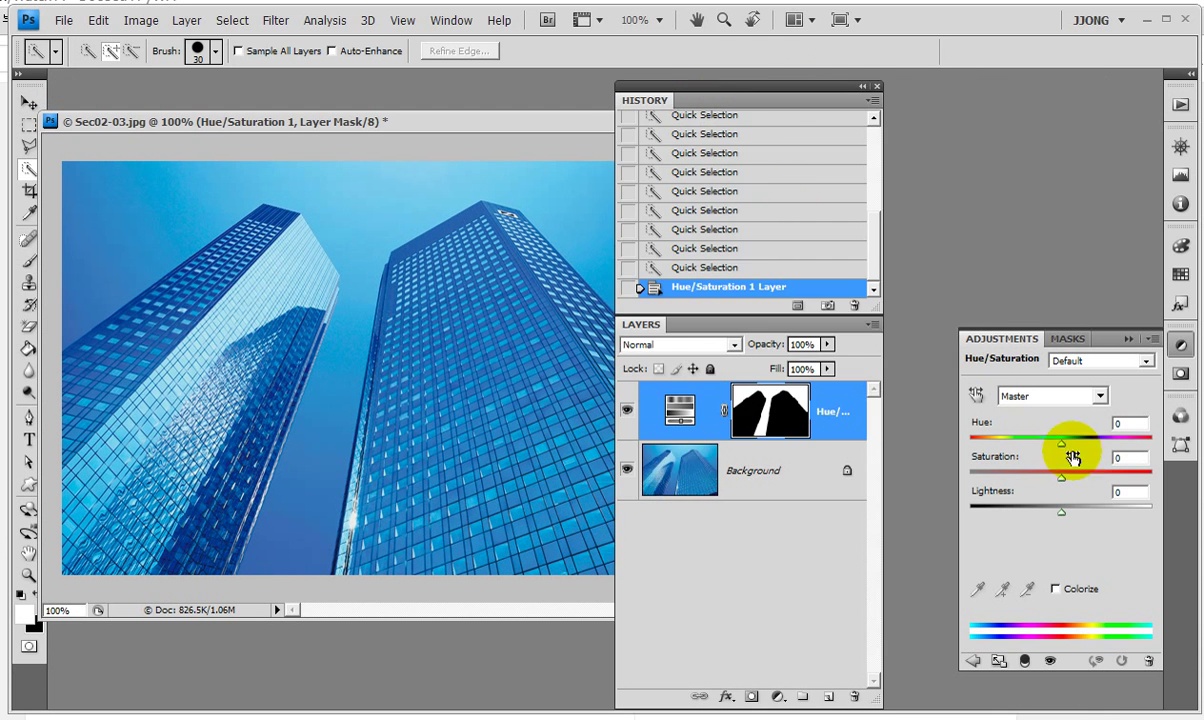
mouse_move(1061, 443)
mouse_down()
mouse_move(1036, 445)
mouse_move(1150, 448)
mouse_up()
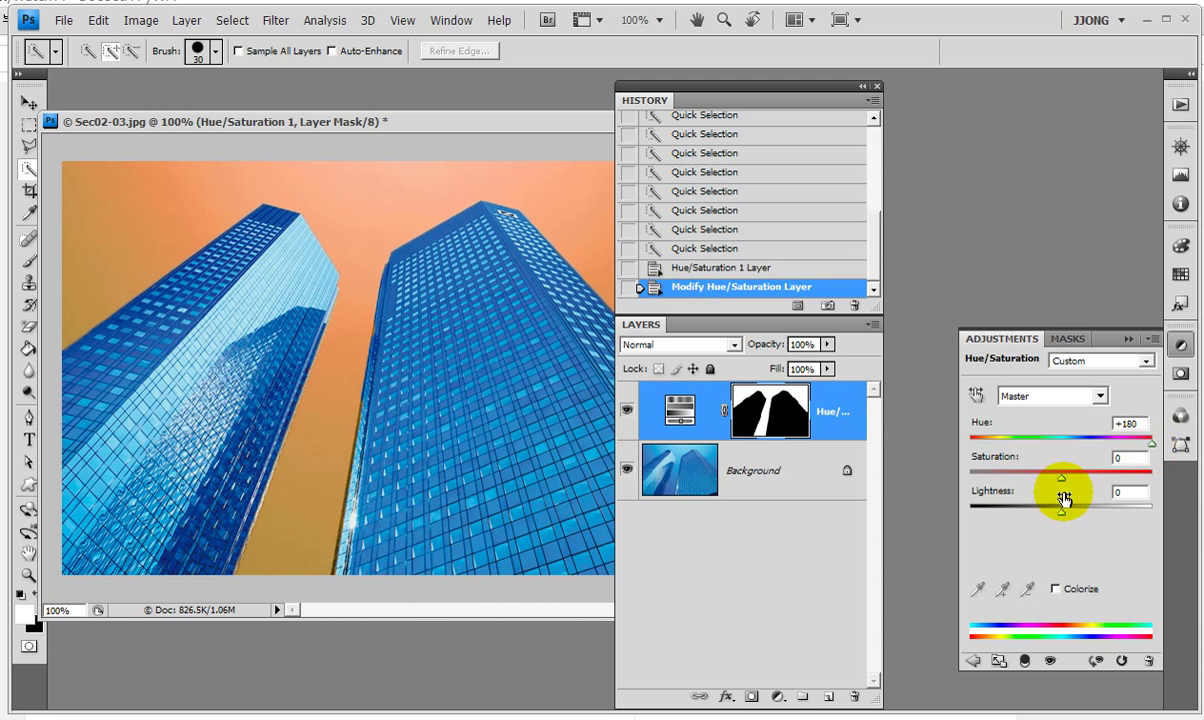
drag(1058, 474, 1096, 483)
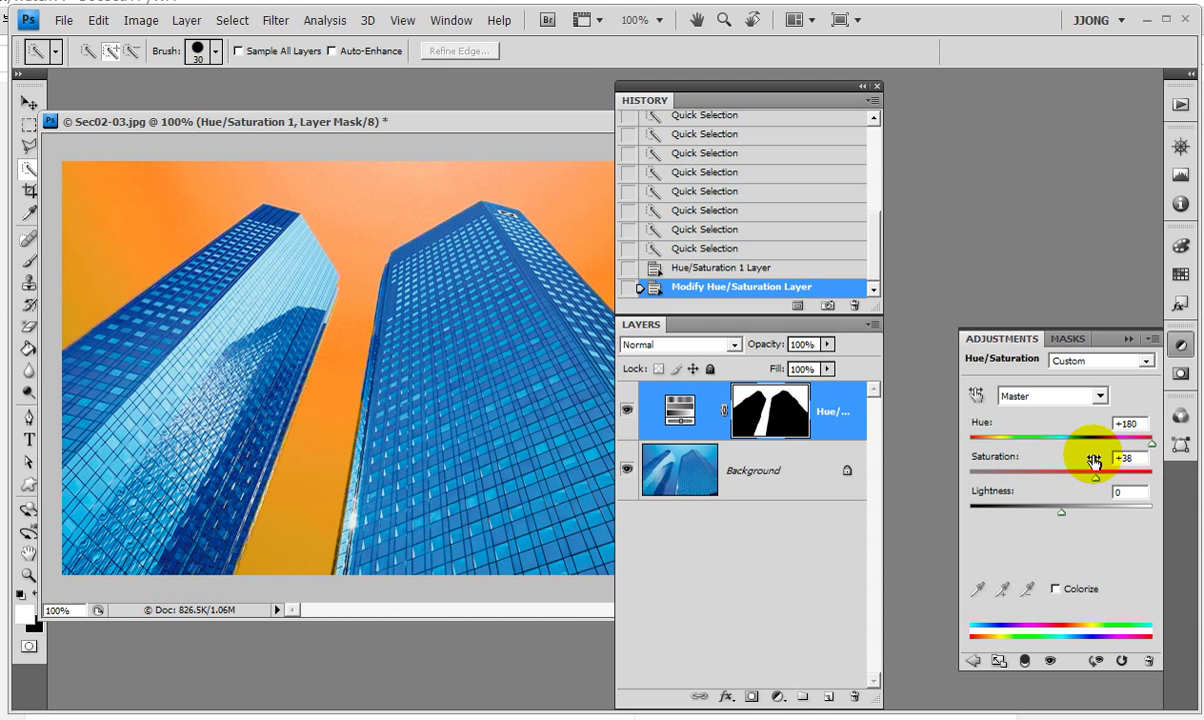